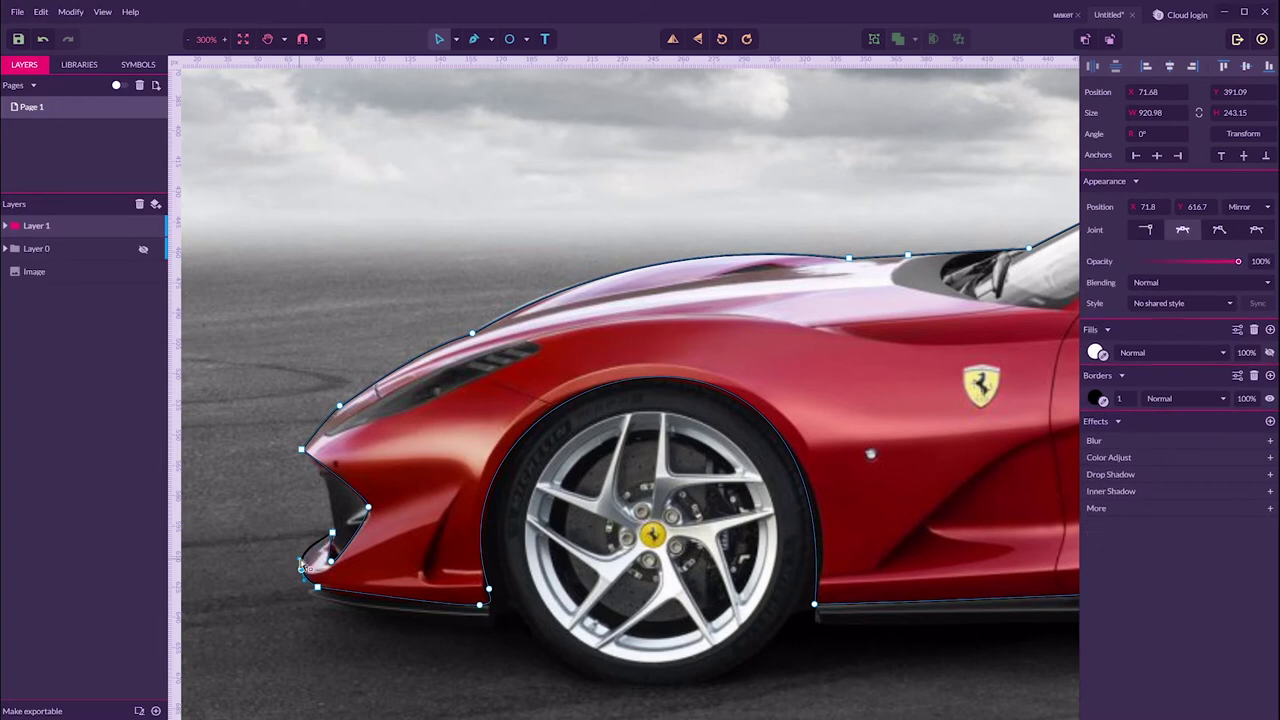
pyautogui.hotkey('ctrl', '+')
pyautogui.hotkey('ctrl', '+')
pyautogui.hotkey('ctrl', '-')
pyautogui.hotkey('ctrl', '-')
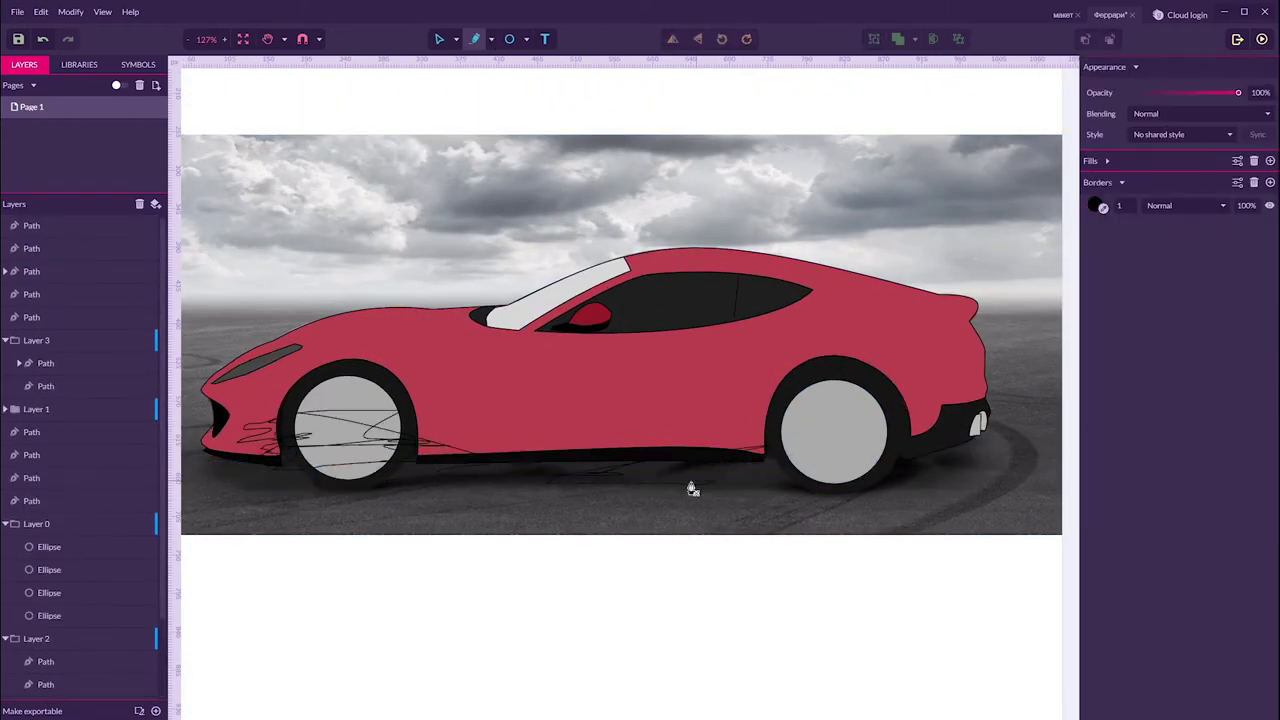
pyautogui.click(455, 39)
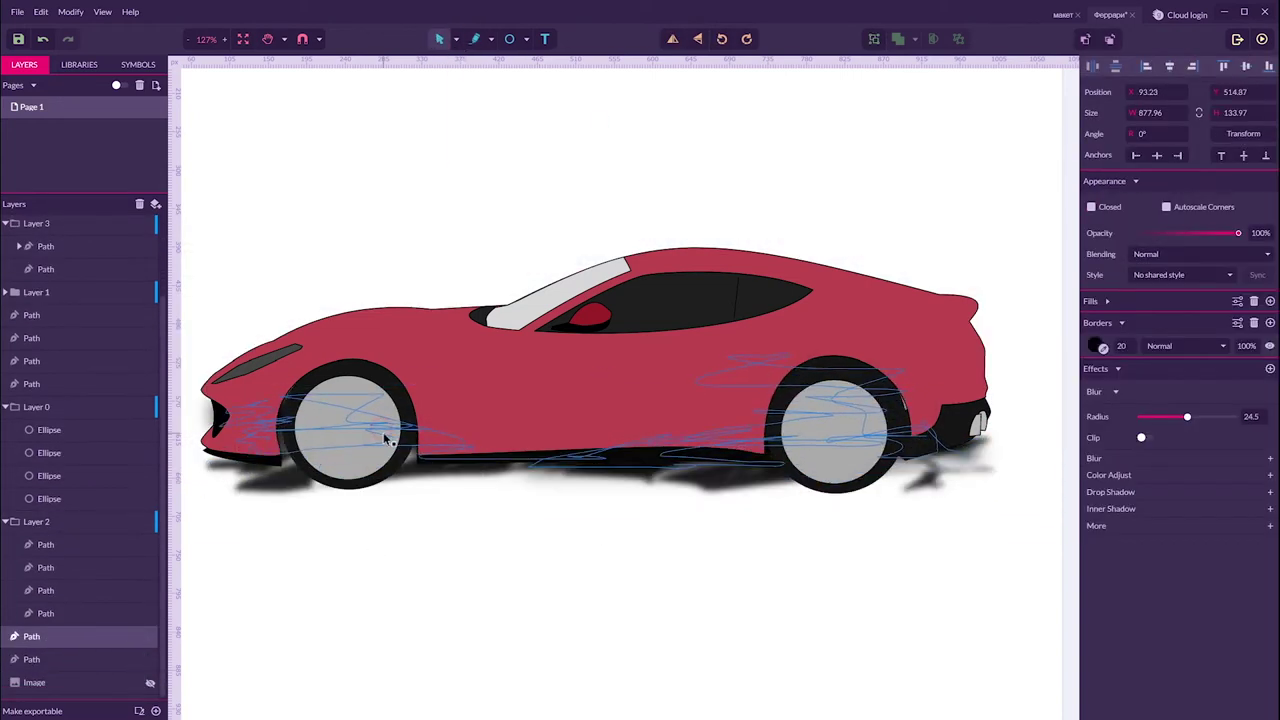
pyautogui.click(546, 630)
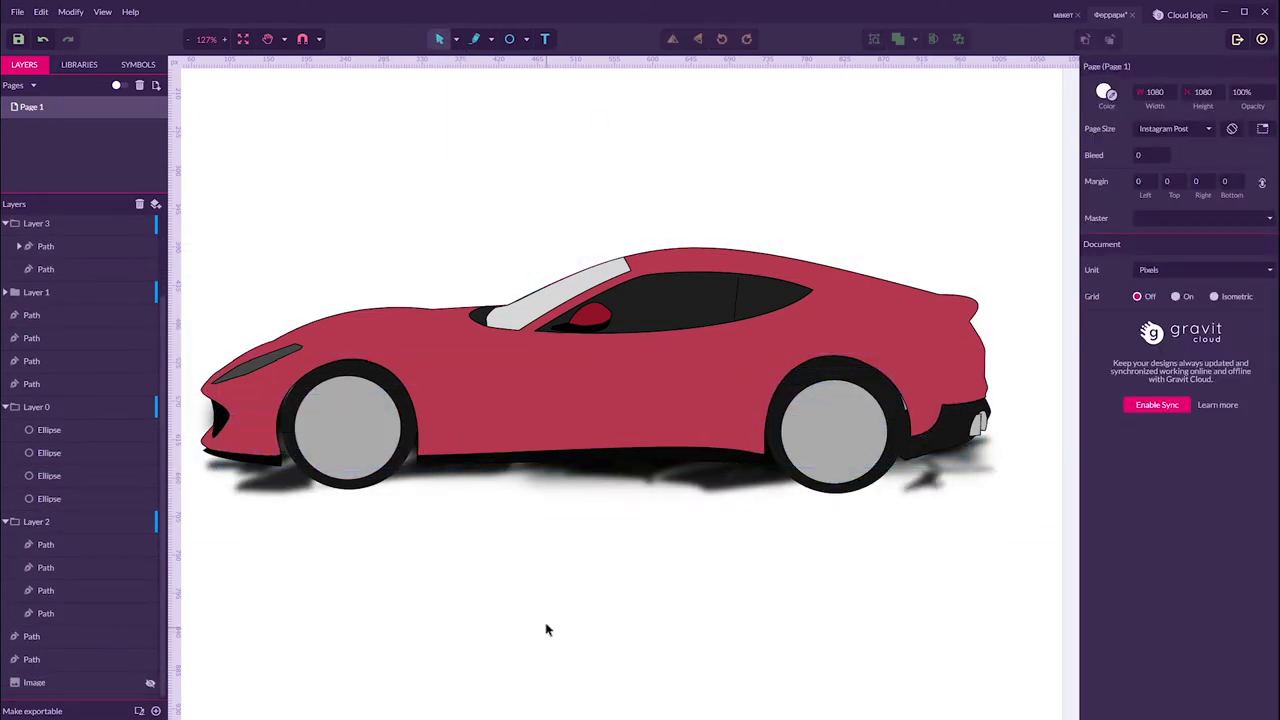
pyautogui.scroll(-3, 672, 492)
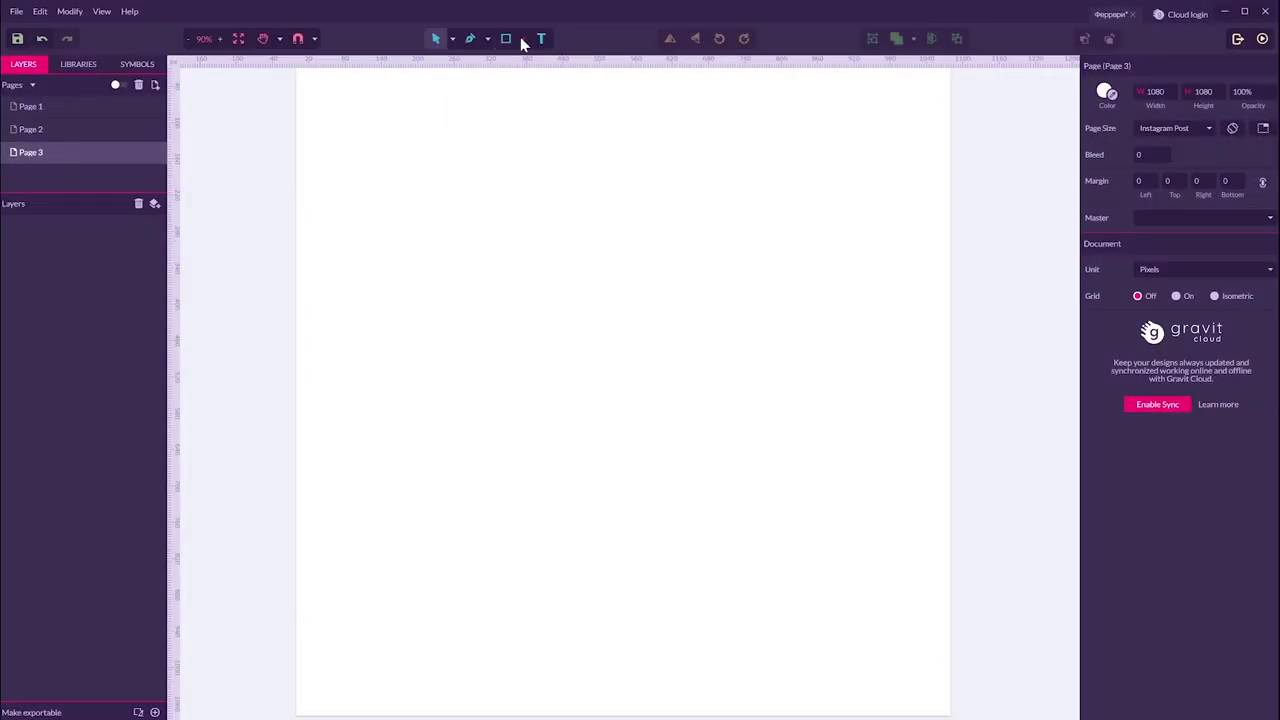
# Draw a horizontal line about 602 px long near the top of Page 3.
pyautogui.click(521, 38)
pyautogui.click(560, 162)
pyautogui.moveTo(411, 197)
pyautogui.mouseDown()
pyautogui.moveTo(777, 186)
pyautogui.moveTo(777, 199)
pyautogui.mouseUp()
pyautogui.click(740, 266)
# Draw a square about 243 px wide below the line, with a black border and no visible fill.
pyautogui.click(522, 38)
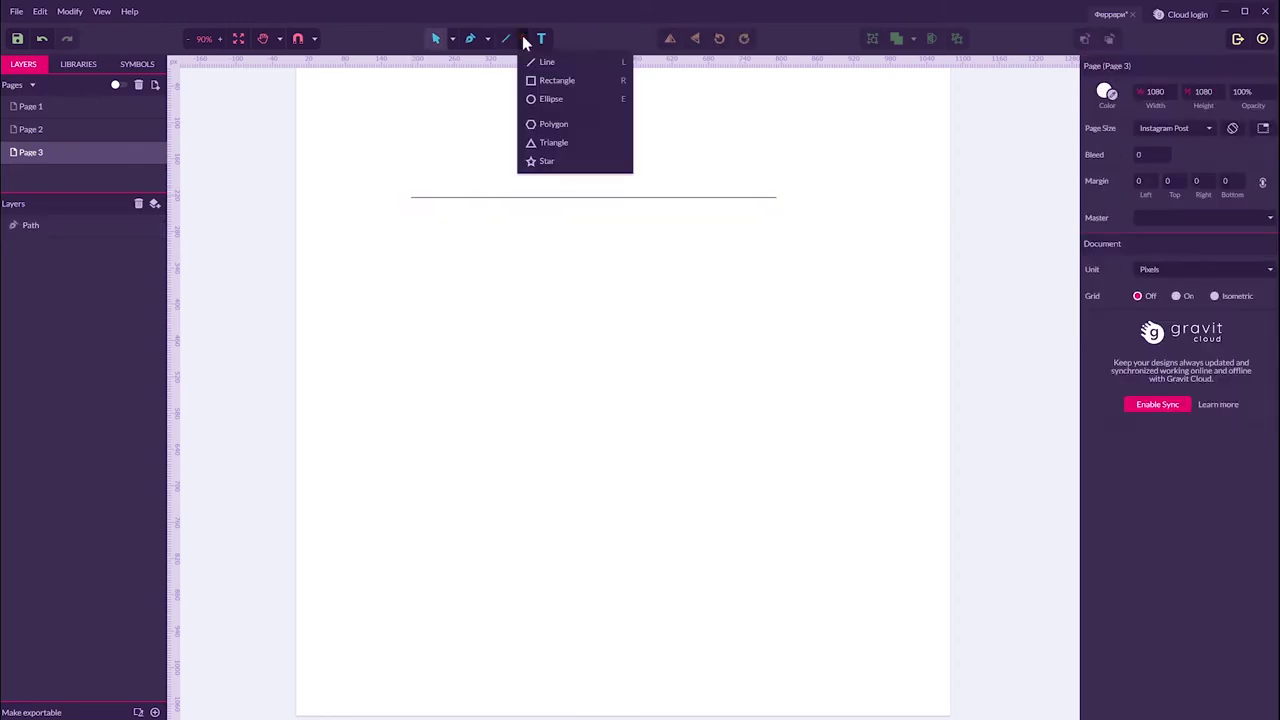
pyautogui.click(541, 82)
pyautogui.moveTo(486, 384)
pyautogui.mouseDown()
pyautogui.moveTo(651, 217)
pyautogui.moveTo(633, 238)
pyautogui.mouseUp()
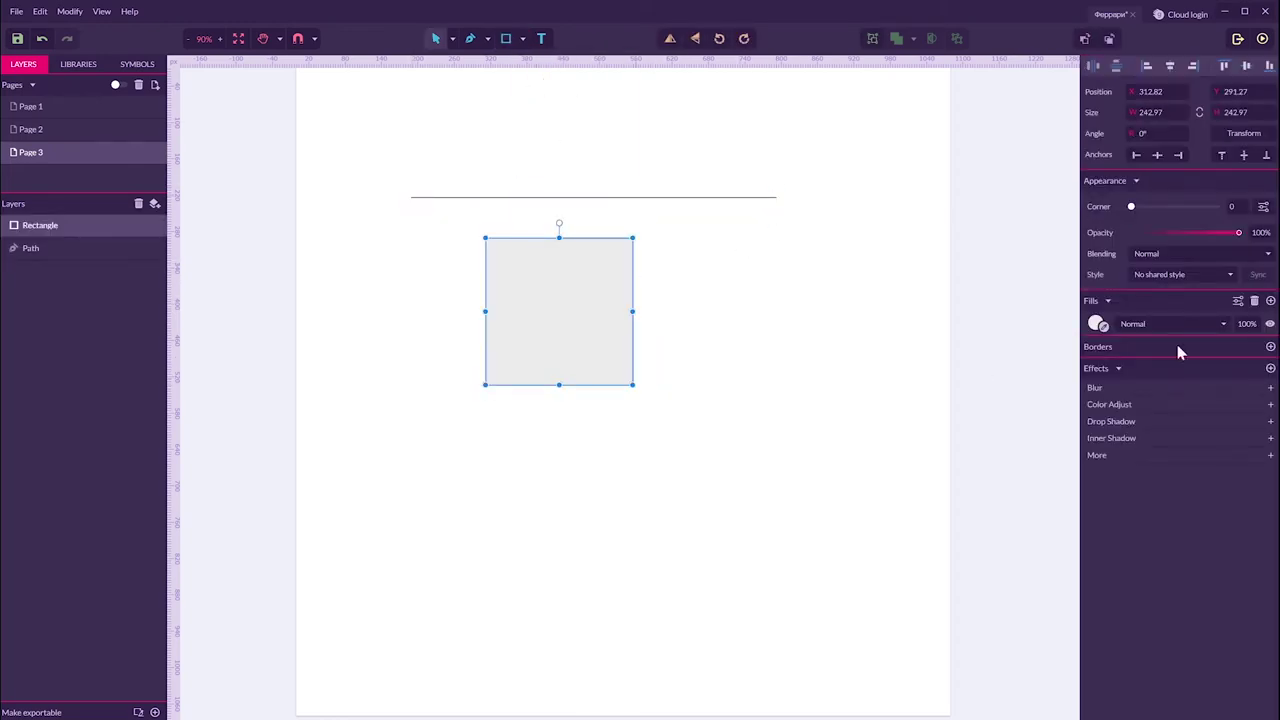
pyautogui.click(900, 374)
# Draw an open wavy curve below the square with the Pen tool.
pyautogui.click(470, 38)
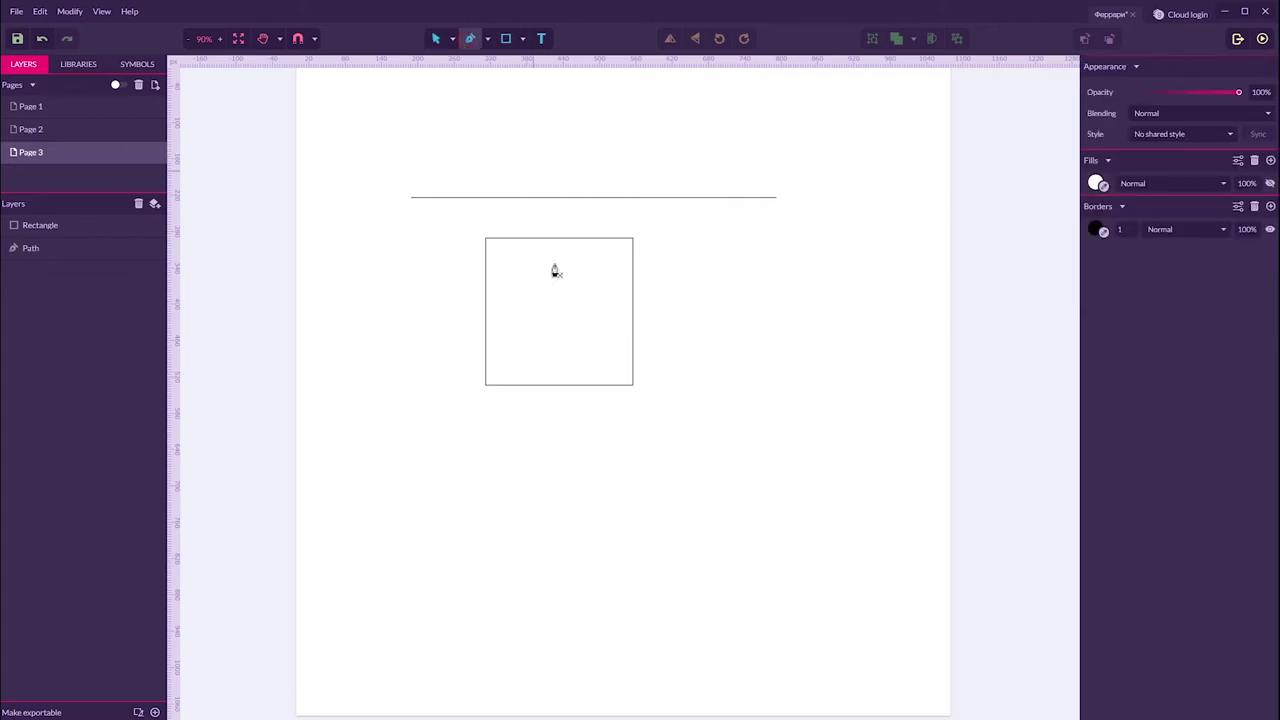
pyautogui.click(415, 554)
pyautogui.moveTo(490, 514); pyautogui.dragTo(540, 518)
pyautogui.moveTo(713, 600); pyautogui.dragTo(765, 592)
pyautogui.moveTo(827, 491); pyautogui.dragTo(809, 466)
pyautogui.press('Escape')
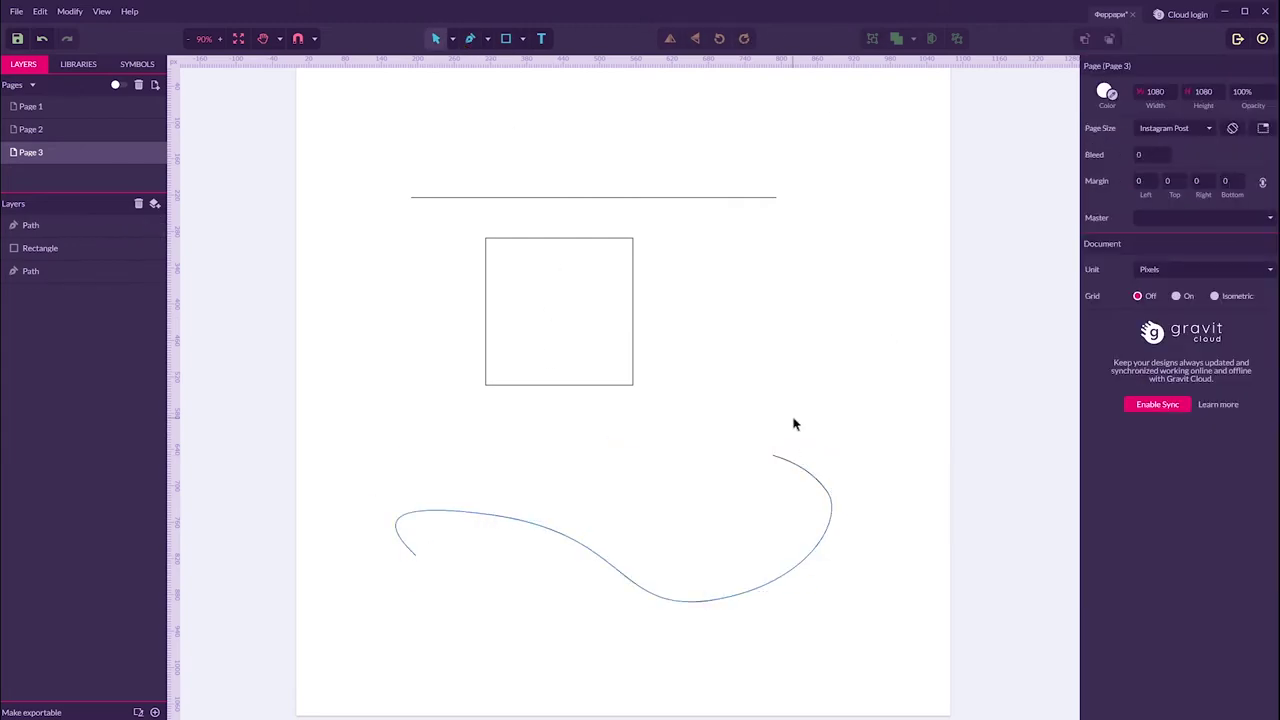
# Add two nodes to the horizontal line and bend it into a curve with a loop at its left end.
pyautogui.click(550, 199)
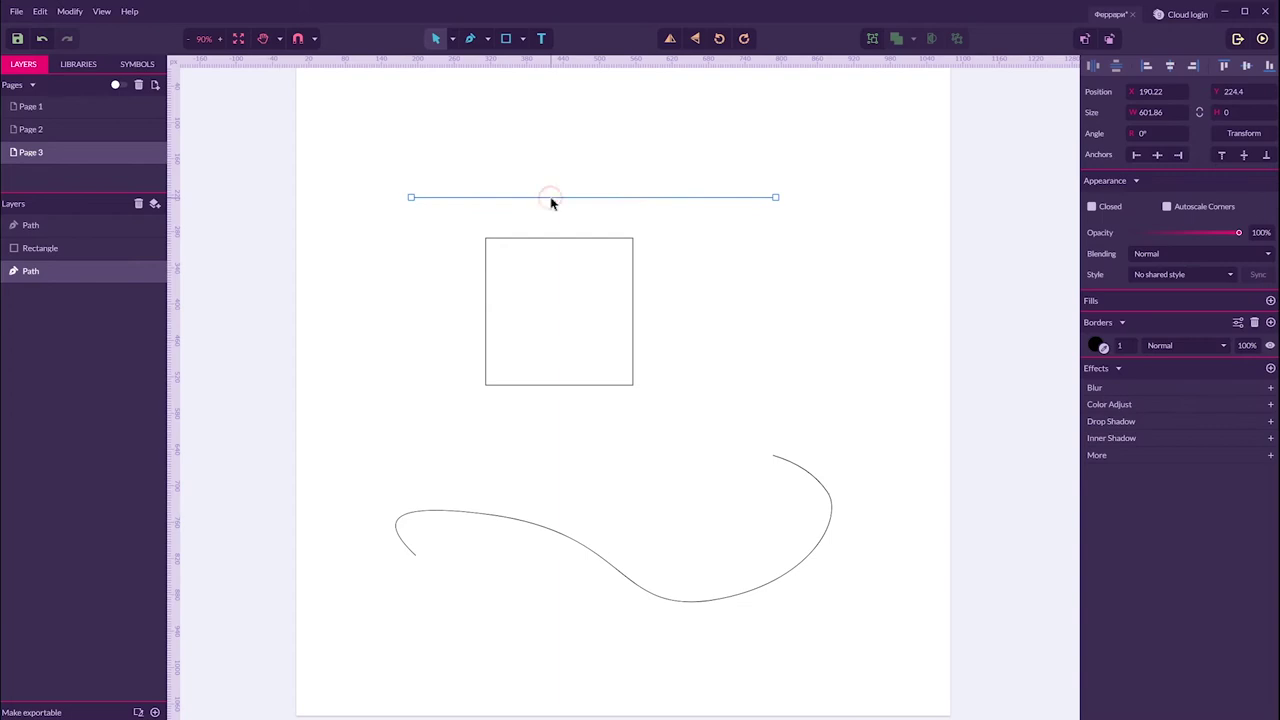
pyautogui.click(470, 38)
pyautogui.click(637, 200)
pyautogui.click(1183, 229)
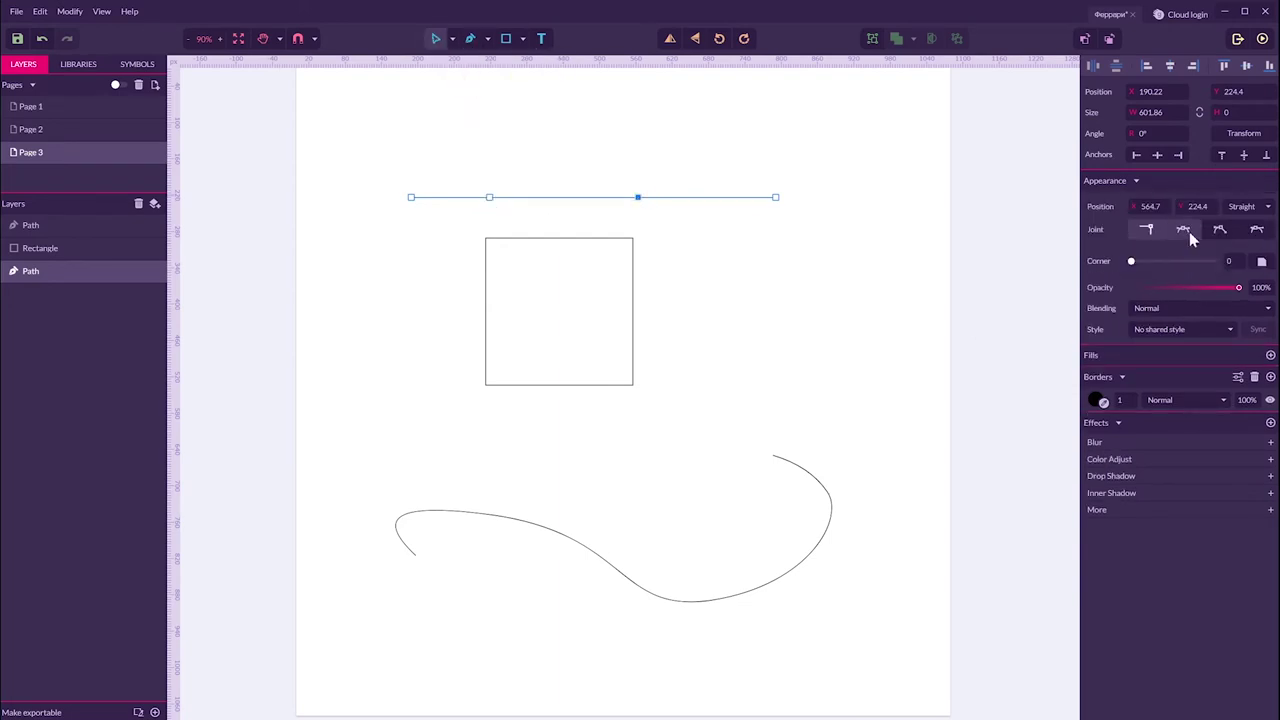
pyautogui.moveTo(412, 203); pyautogui.dragTo(660, 230)
pyautogui.click(736, 240)
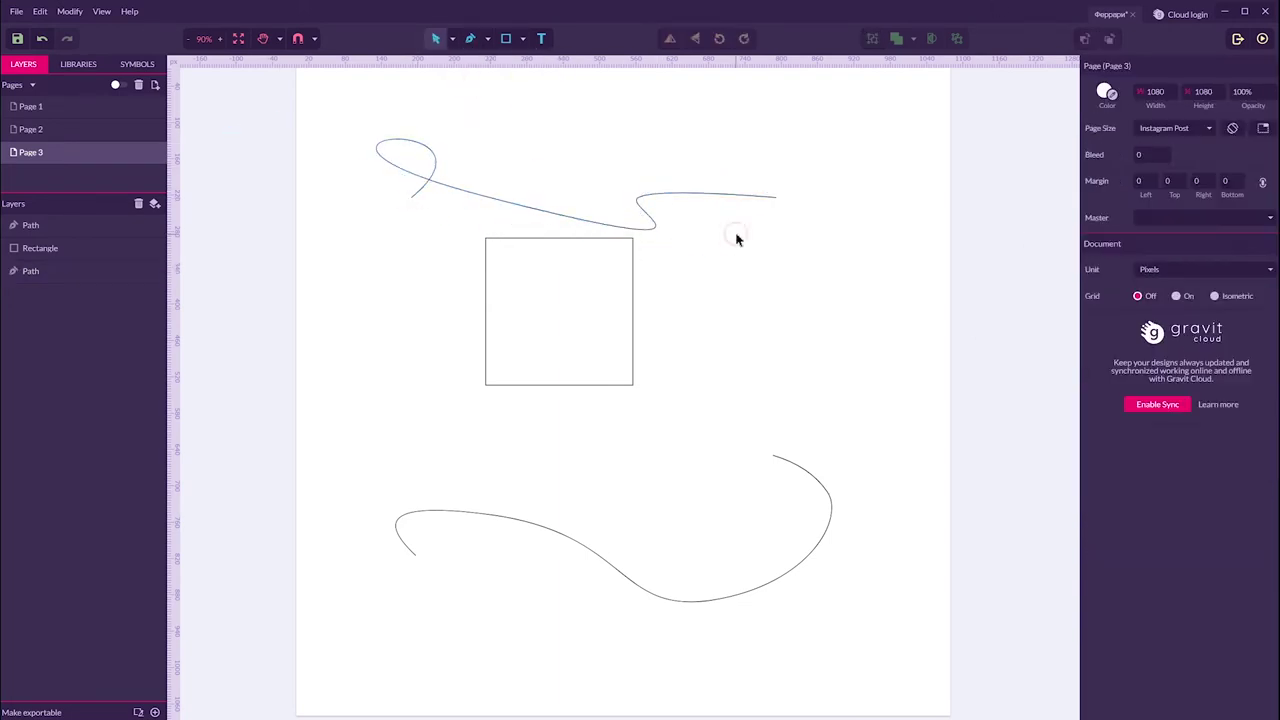
# Set the border width of the reshaped line and the square to 5.
pyautogui.click(643, 208)
pyautogui.doubleClick(1120, 345)
pyautogui.write('5')
pyautogui.press('Return')
pyautogui.click(632, 352)
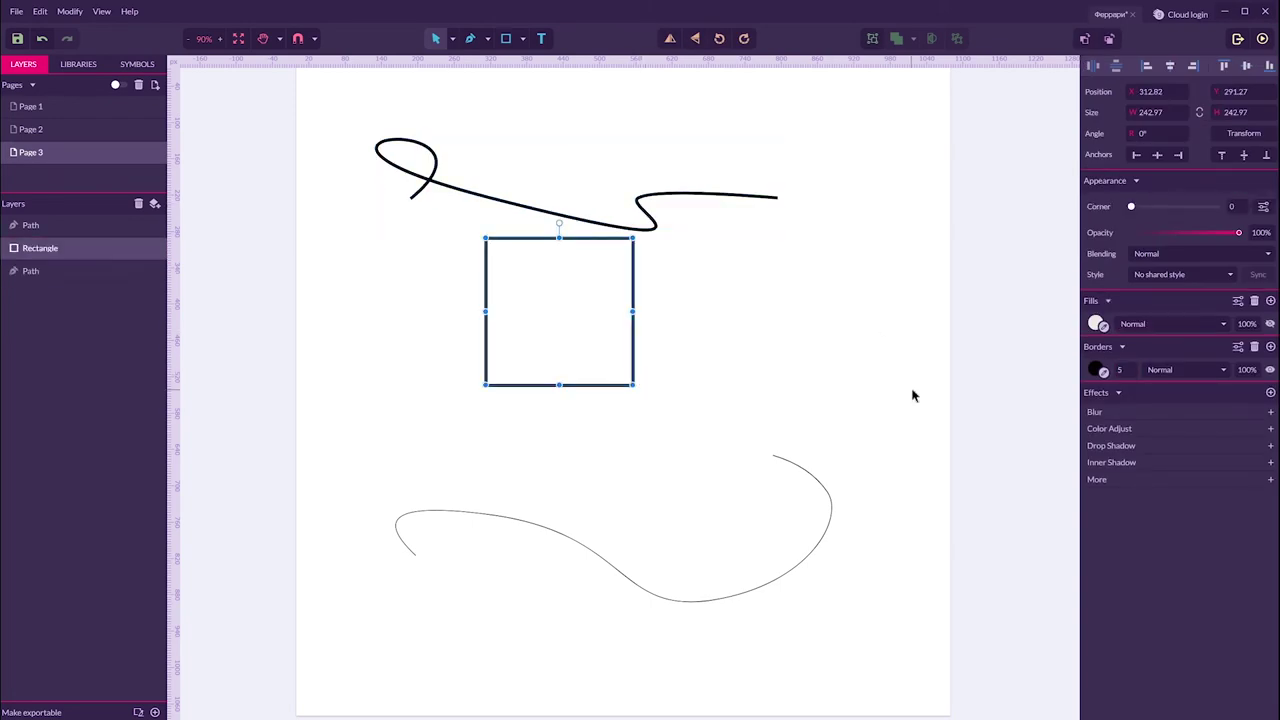
pyautogui.click(729, 286)
# Trace the stem and hook of the Facebook "f" on Page 2 as a closed straight-sided path with the Pen tool.
pyautogui.click(30, 129)
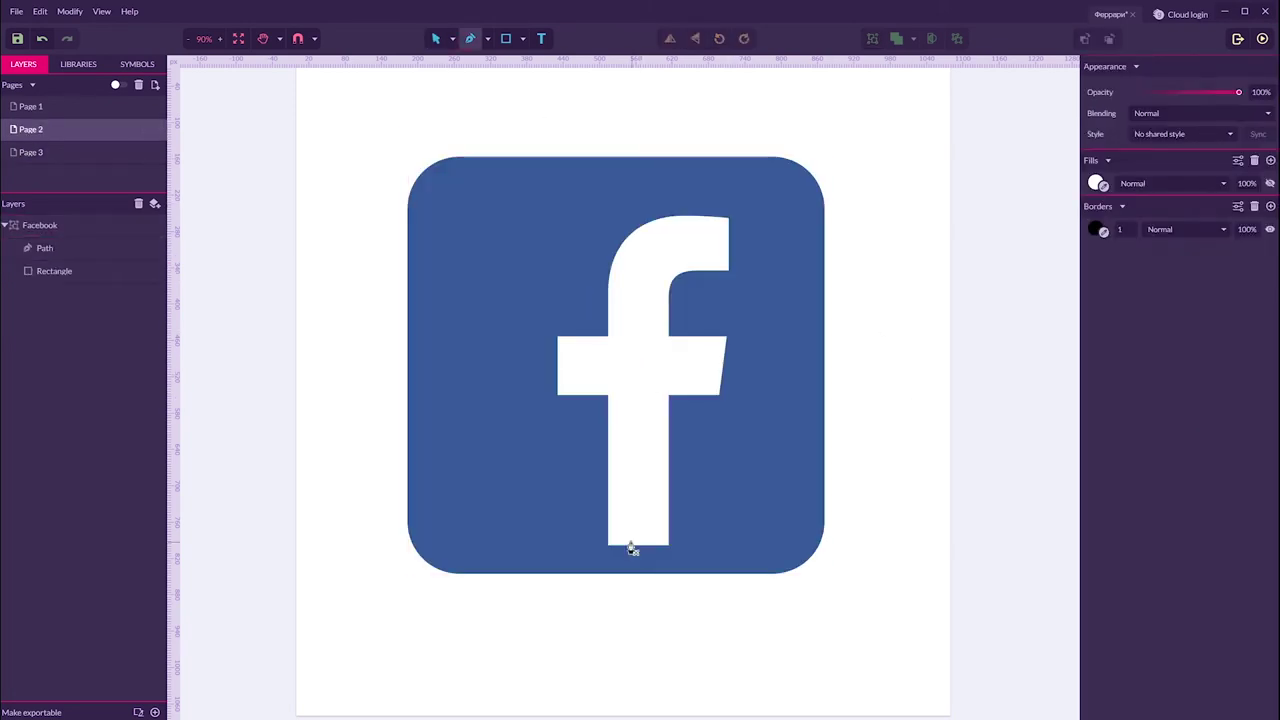
pyautogui.press('p')
pyautogui.click(608, 539)
pyautogui.click(606, 284)
pyautogui.click(728, 214)
pyautogui.scroll(5, 728, 214)
pyautogui.click(600, 420)
pyautogui.click(503, 516)
pyautogui.scroll(-5, 503, 516)
pyautogui.click(506, 577)
pyautogui.click(271, 571)
pyautogui.scroll(5, 657, 486)
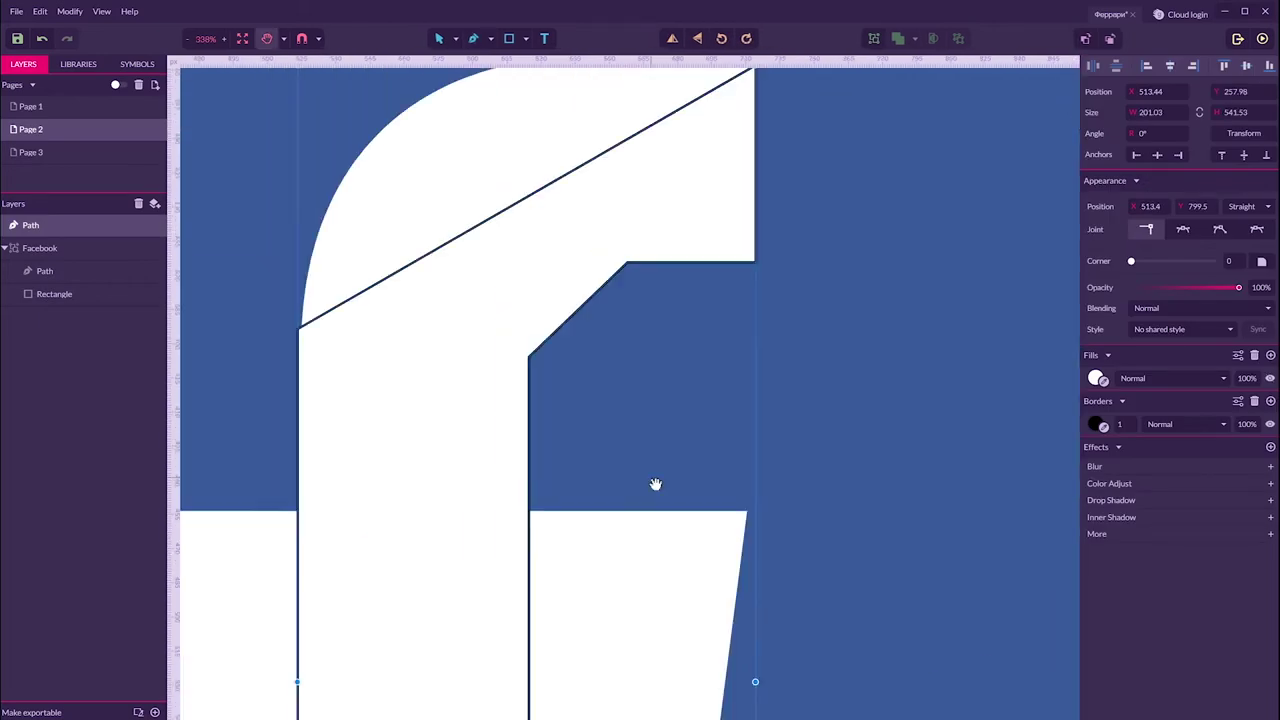
# Curve the traced path's corner segments so they follow the rounded outer and inner edges of the "f" hook.
pyautogui.press('v')
pyautogui.moveTo(276, 411); pyautogui.dragTo(392, 264)
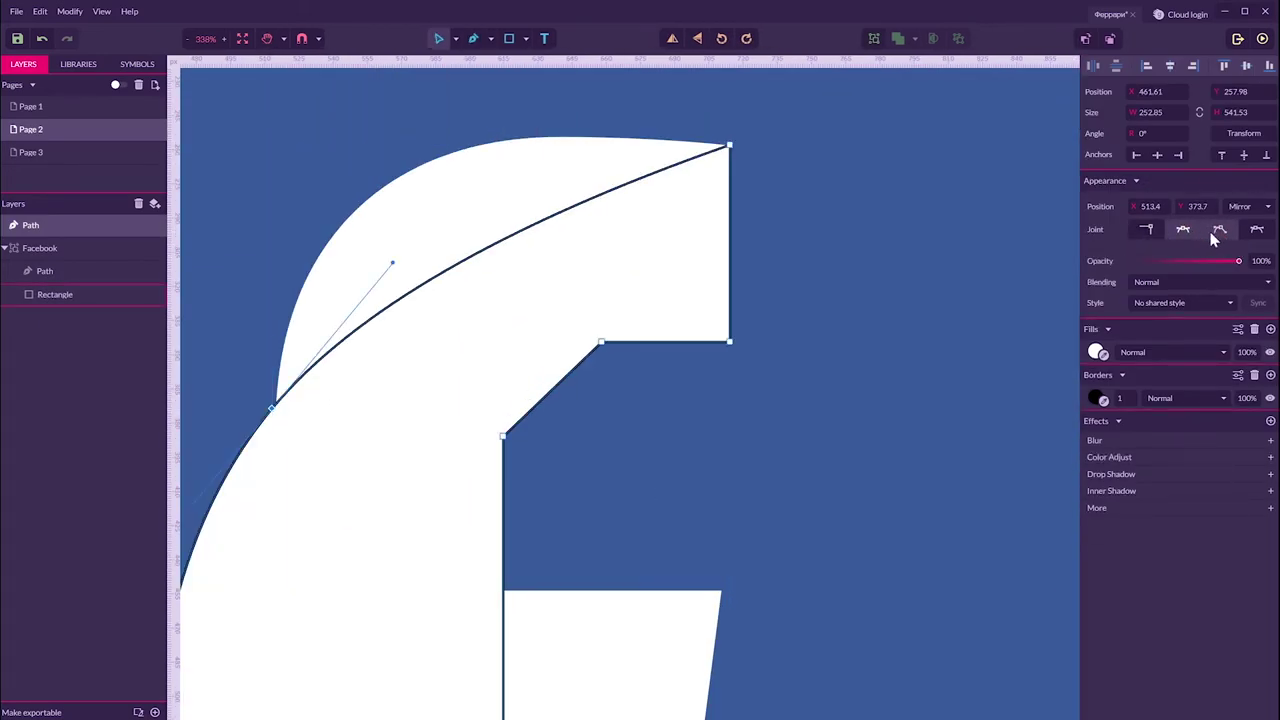
pyautogui.scroll(2, 396, 336)
pyautogui.moveTo(396, 336); pyautogui.dragTo(291, 154)
pyautogui.scroll(-8, 258, 570)
pyautogui.moveTo(258, 570); pyautogui.dragTo(303, 190)
pyautogui.scroll(9, 272, 215)
pyautogui.moveTo(729, 257); pyautogui.dragTo(632, 255)
pyautogui.moveTo(600, 455); pyautogui.dragTo(508, 457)
# Hide the original Facebook group to inspect the traced outline, and show the group again.
pyautogui.hotkey('ctrl', '0')
pyautogui.click(157, 248)
pyautogui.scroll(3, 641, 425)
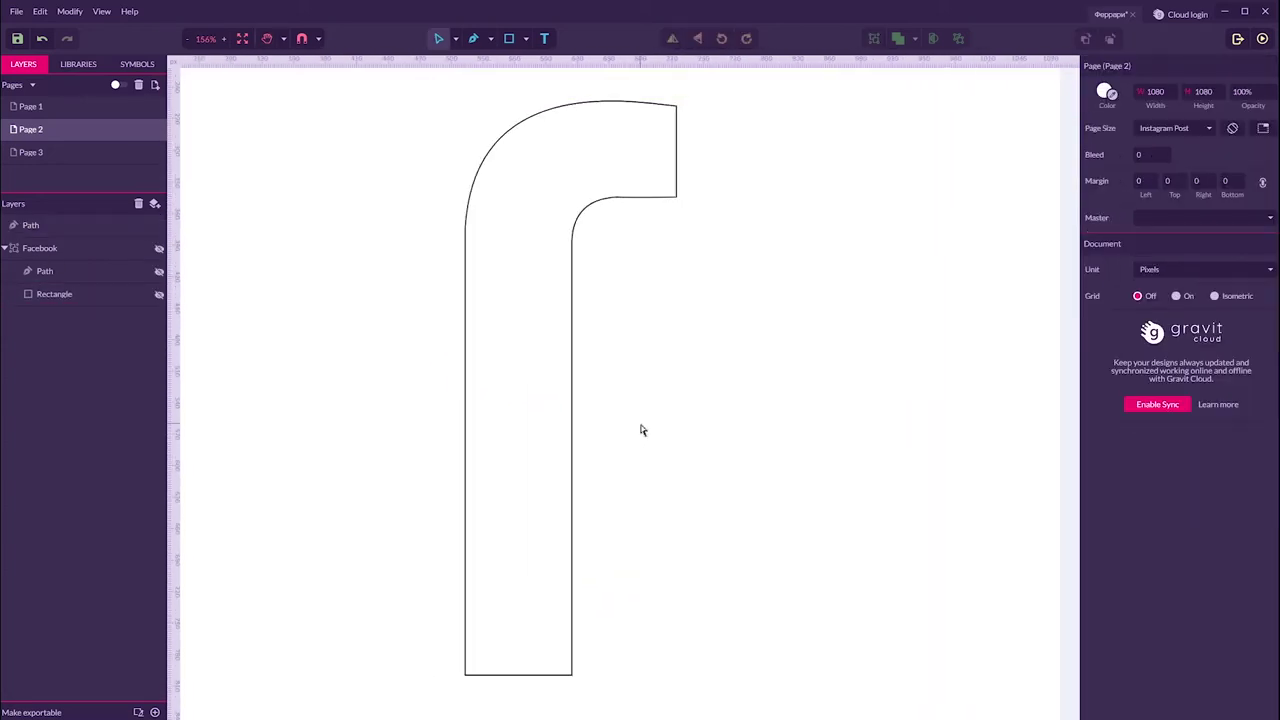
pyautogui.click(157, 248)
# Trace the slanted-end crossbar of the "f" as a closed Pen path with a border width of 5.
pyautogui.press('p')
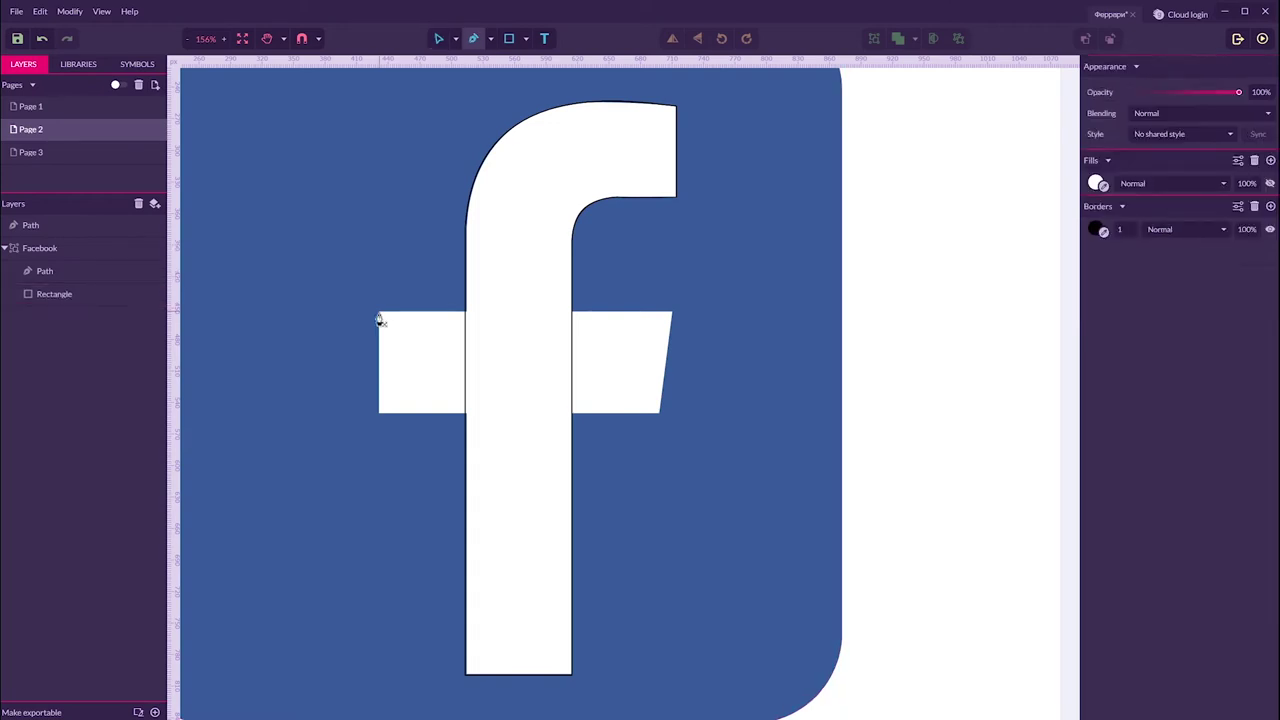
pyautogui.click(378, 312)
pyautogui.click(673, 311)
pyautogui.click(658, 411)
pyautogui.click(378, 411)
pyautogui.click(378, 312)
pyautogui.press('v')
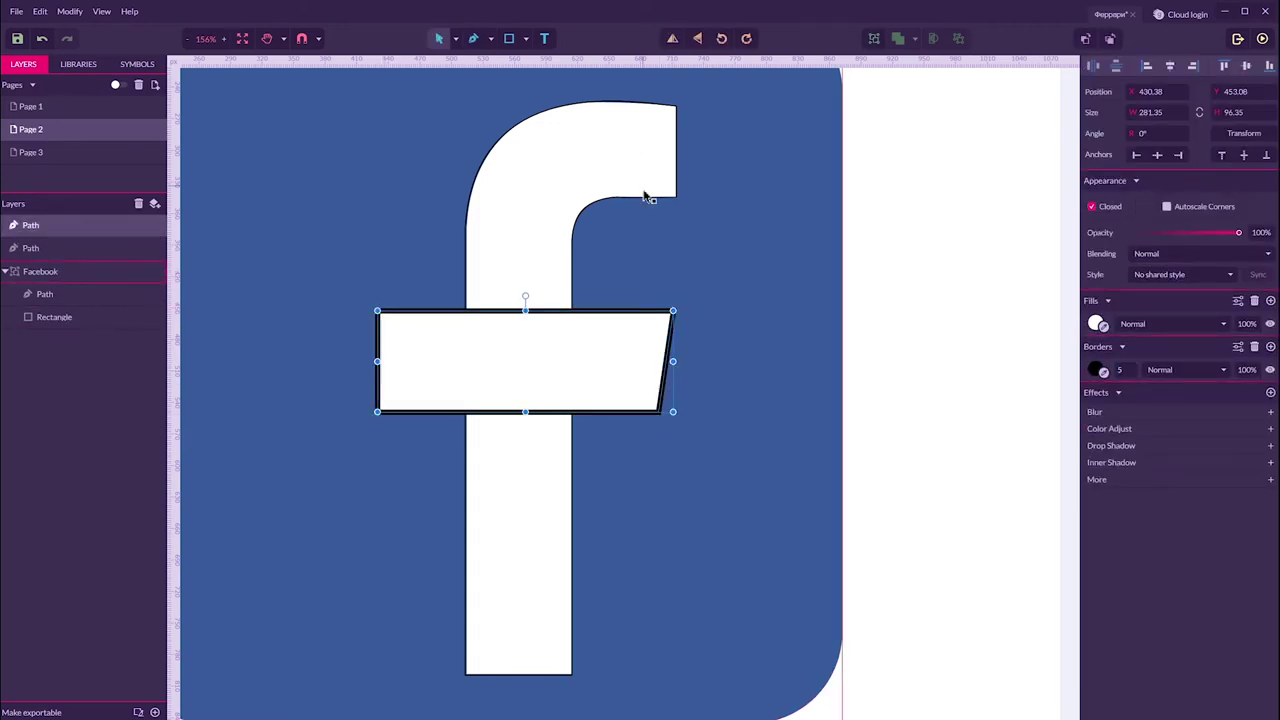
# Set the border width of the traced stem to 5 and hide the original Facebook group.
pyautogui.click(646, 194)
pyautogui.hotkey('ctrl', 'shift', 'h')
pyautogui.click(791, 411)
pyautogui.hotkey('ctrl', '0')
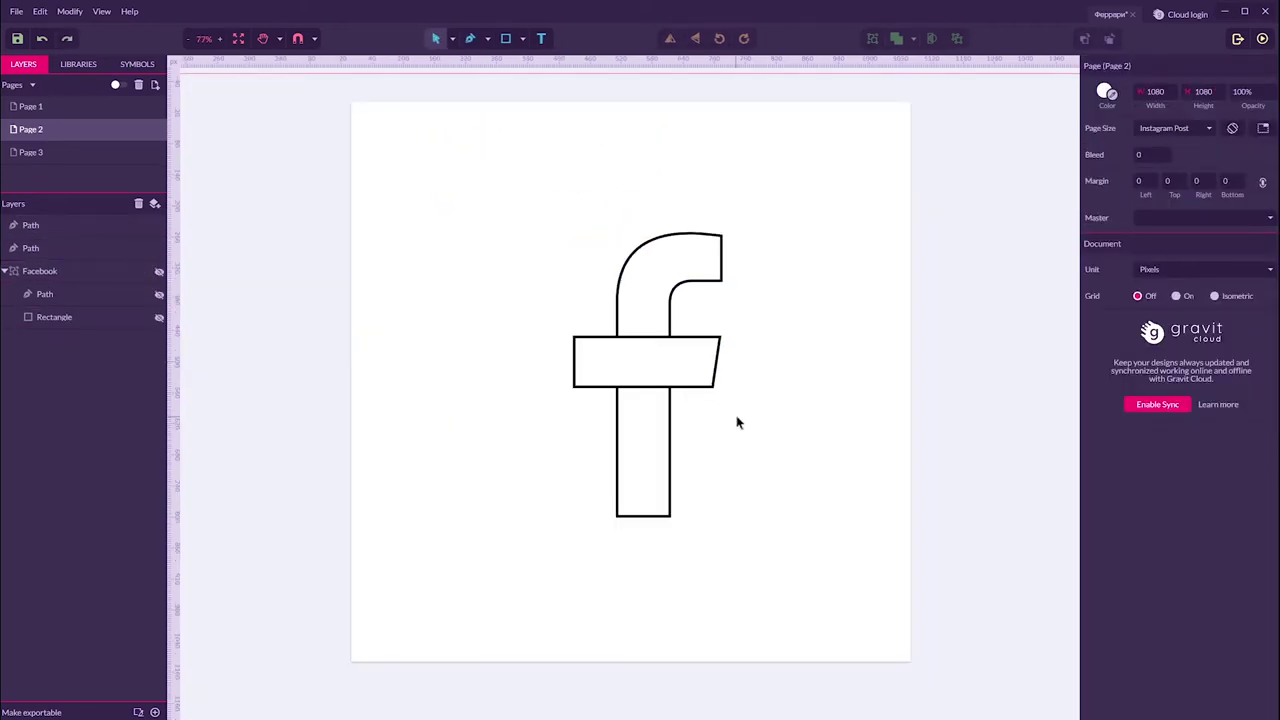
# Merge the traced stem and crossbar paths into one "f" shape with the Union operation.
pyautogui.click(690, 372)
pyautogui.click(672, 318)
pyautogui.keyDown('shift'); pyautogui.click(598, 341); pyautogui.keyUp('shift')
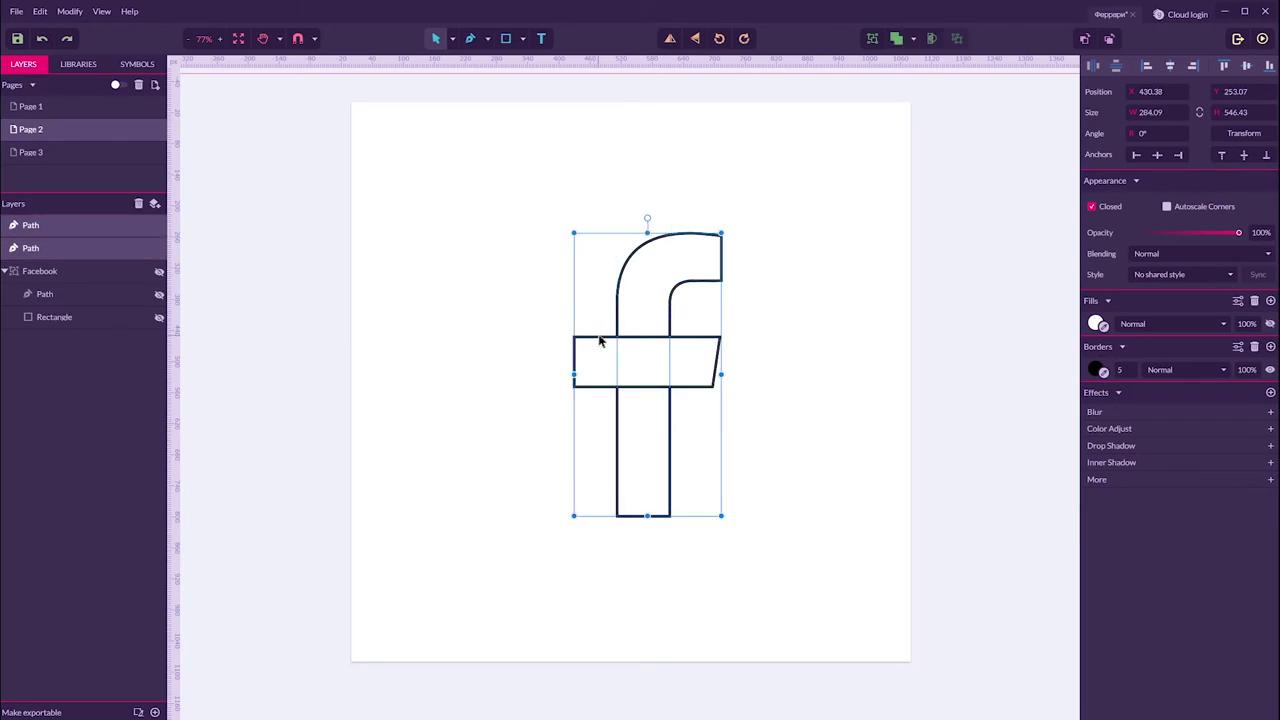
pyautogui.click(913, 38)
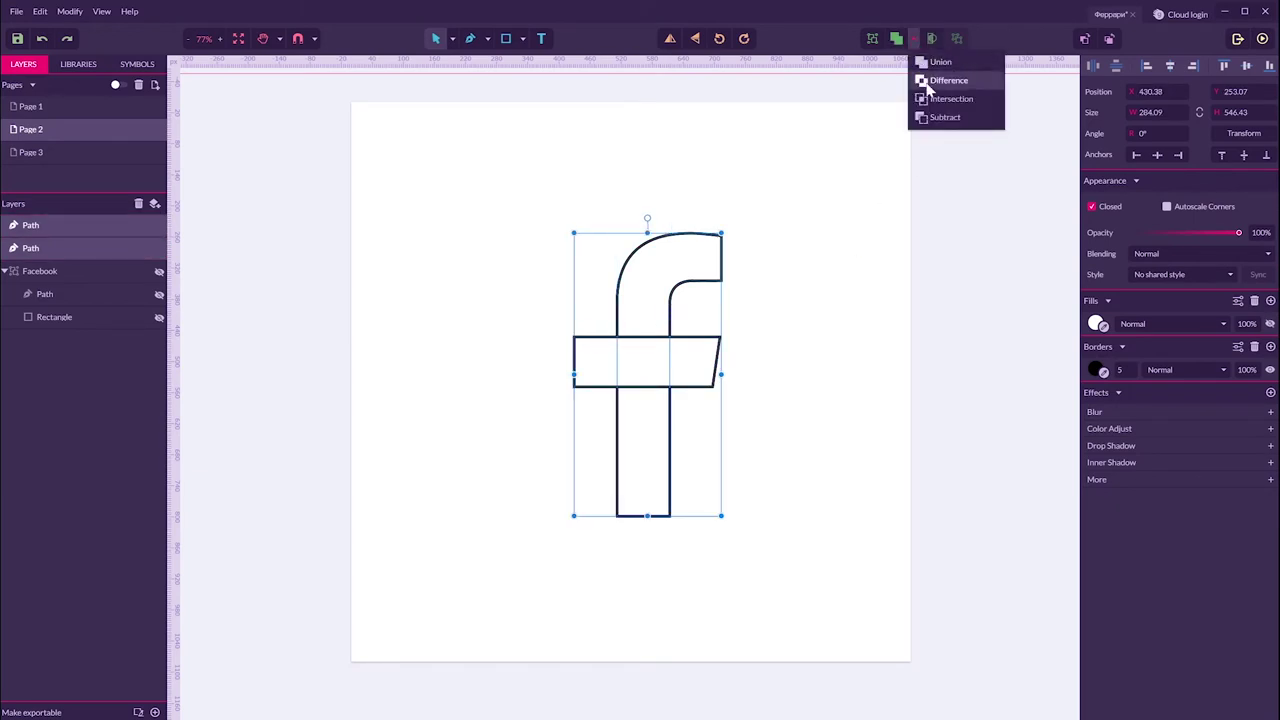
pyautogui.click(942, 62)
pyautogui.click(848, 376)
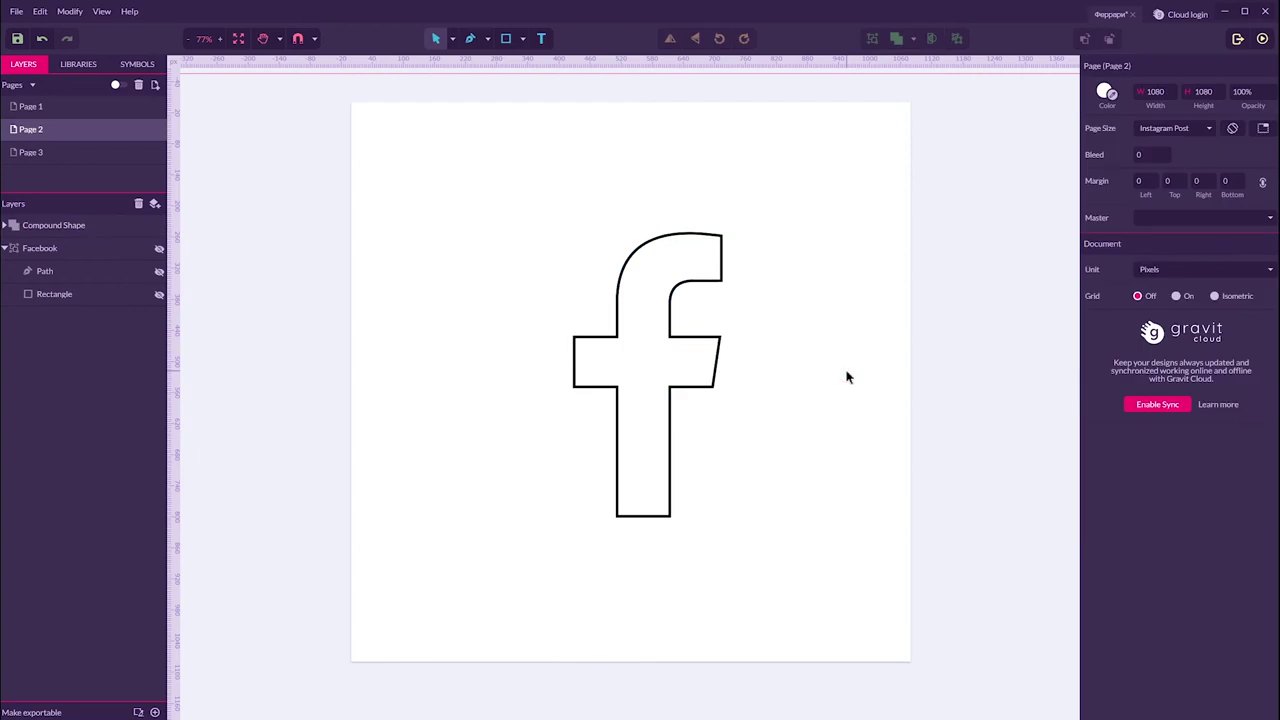
# Delete all the practice objects on Page 3 and fit the empty page in view.
pyautogui.click(31, 152)
pyautogui.click(31, 225)
pyautogui.keyDown('shift'); pyautogui.click(31, 271); pyautogui.keyUp('shift')
pyautogui.click(138, 203)
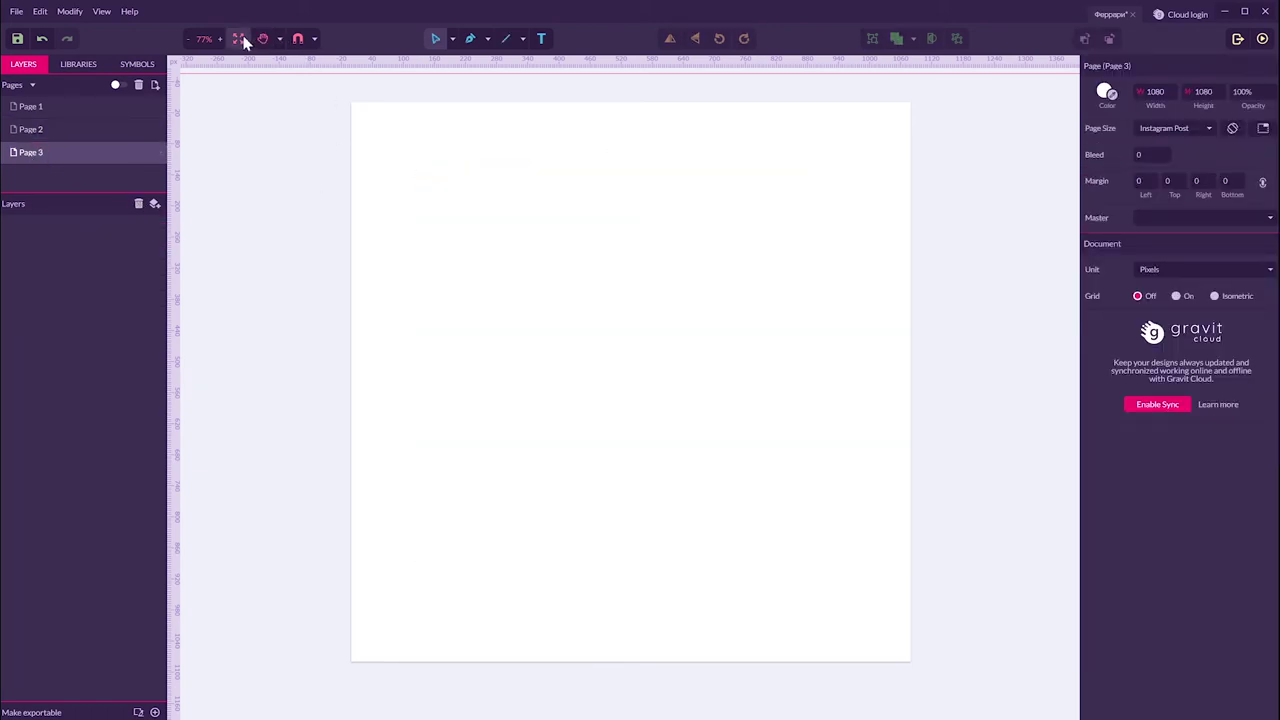
pyautogui.click(243, 41)
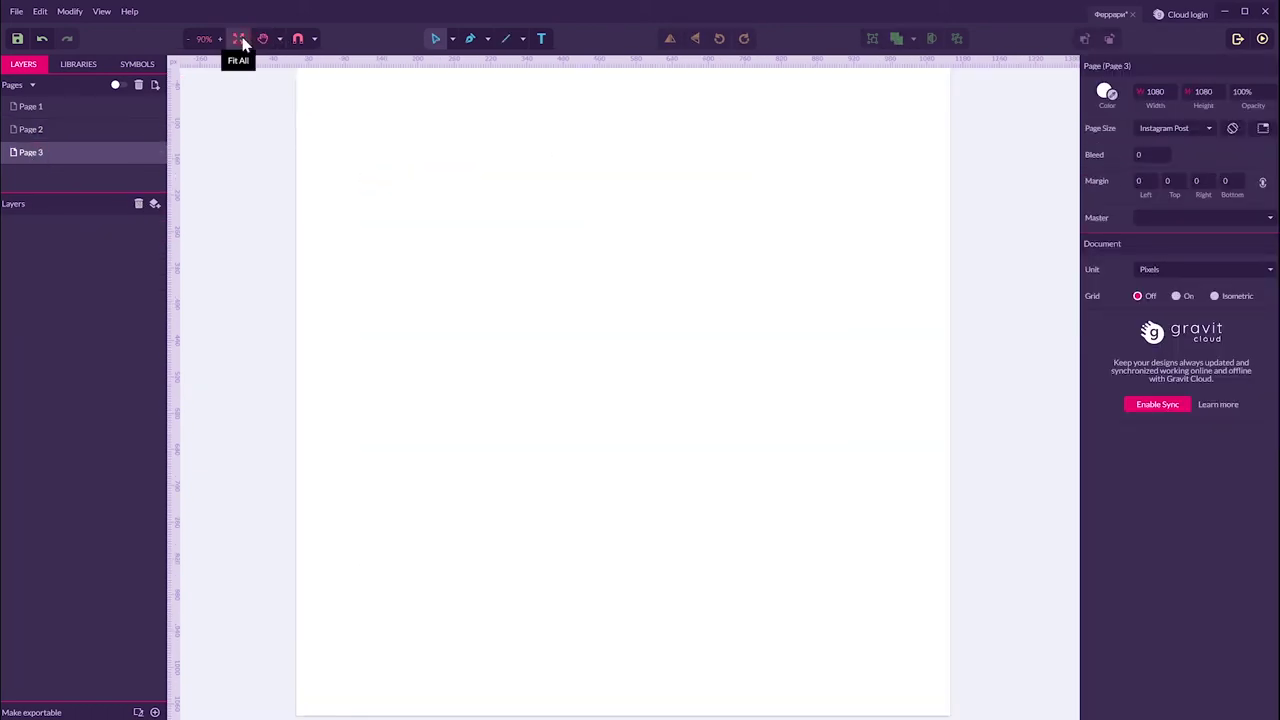
# Draw an open V-shaped path of two straight segments, about 600 by 294 px, with the Pen tool on Page 3.
pyautogui.click(488, 40)
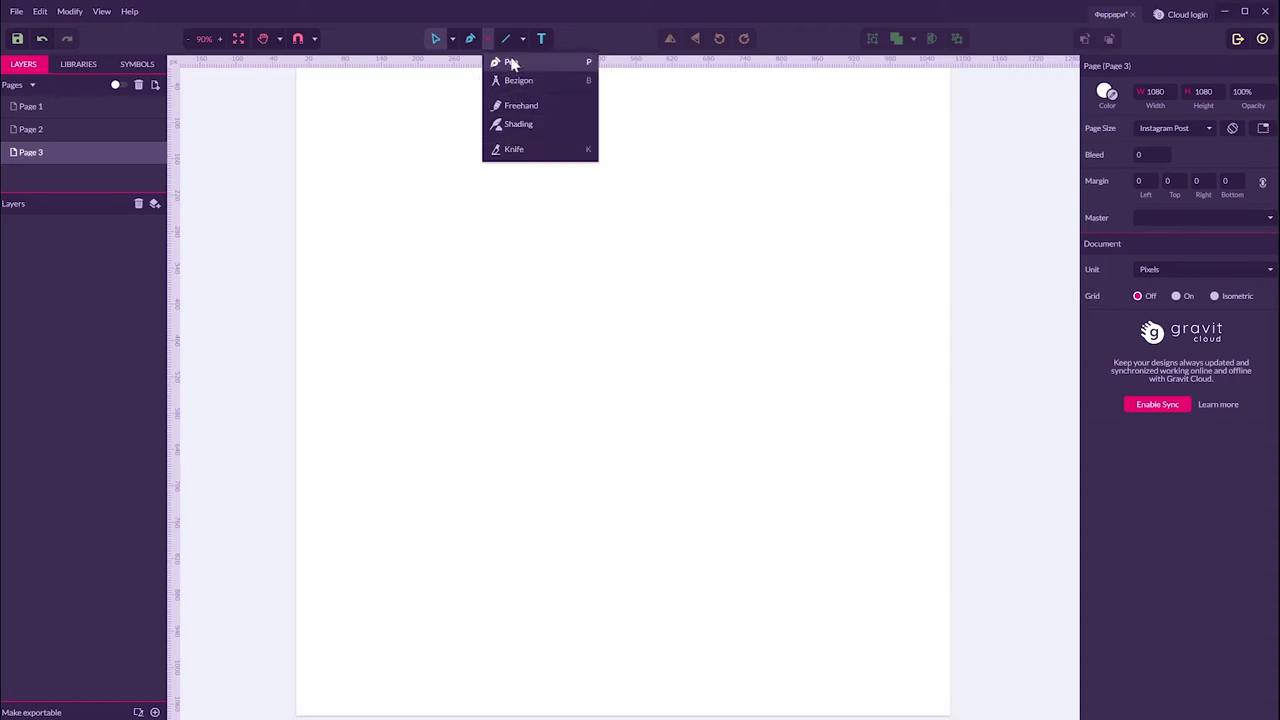
pyautogui.click(525, 62)
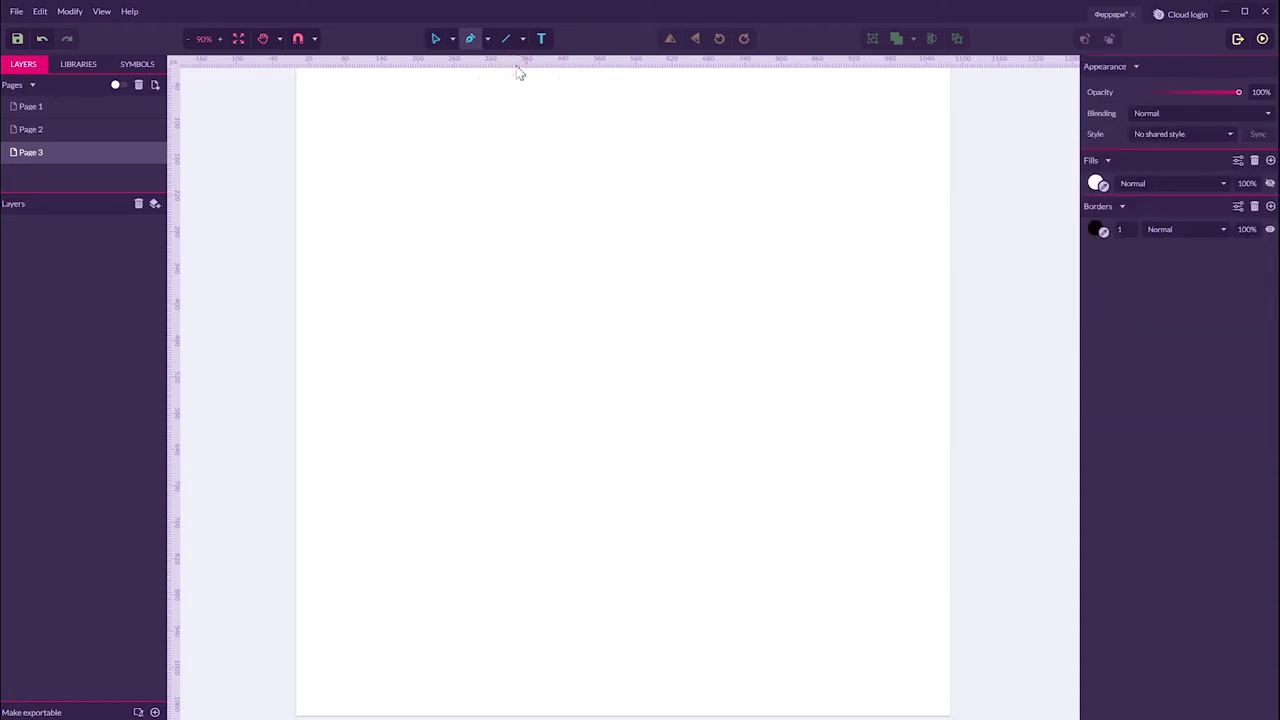
pyautogui.click(349, 346)
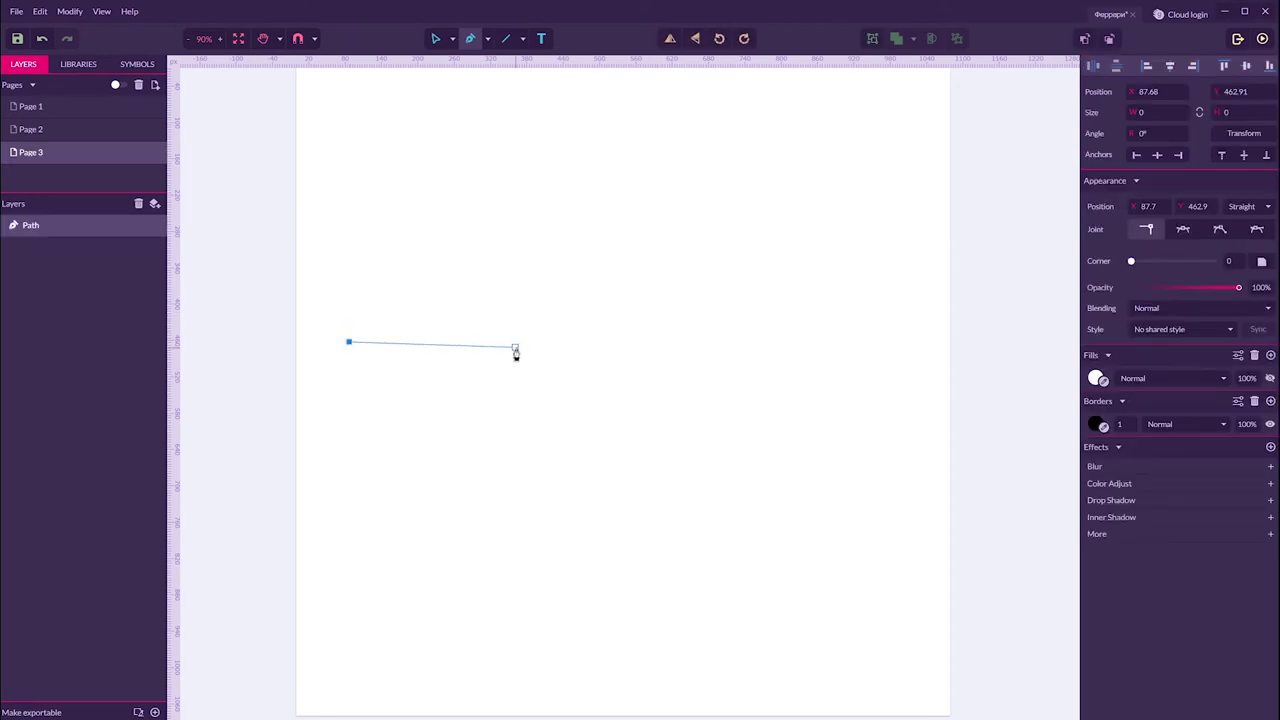
pyautogui.click(665, 298)
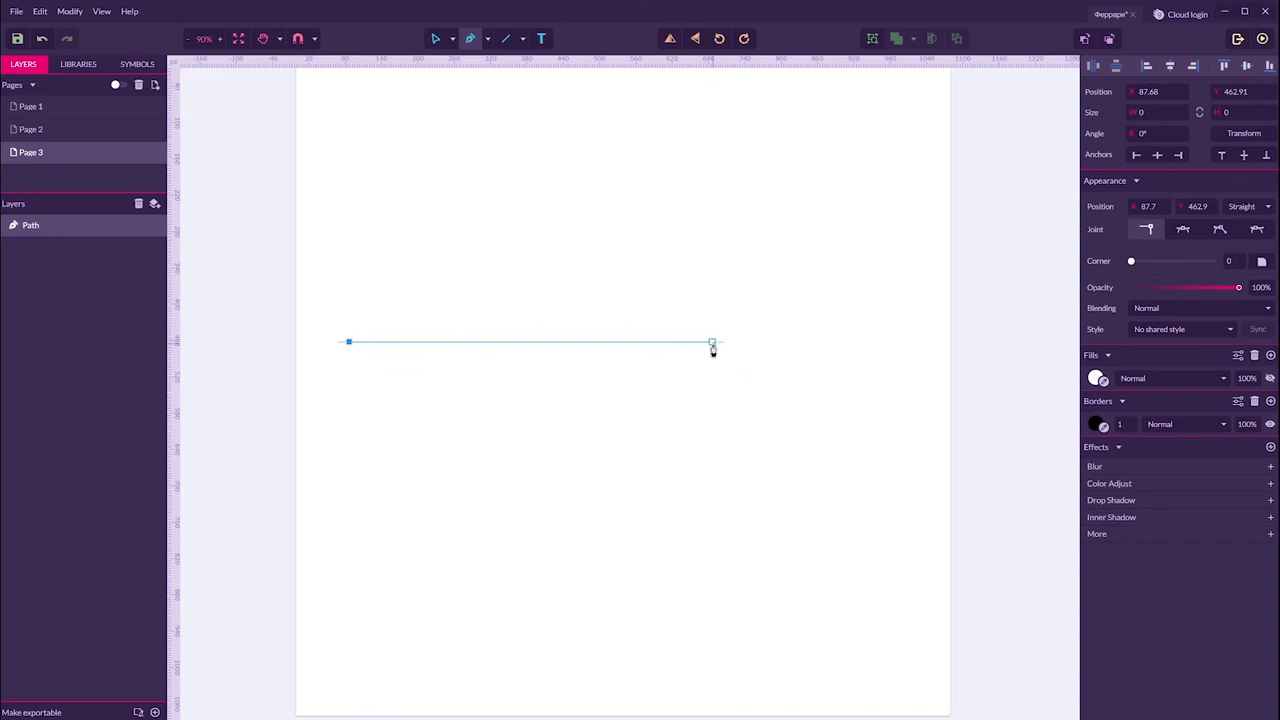
pyautogui.click(712, 345)
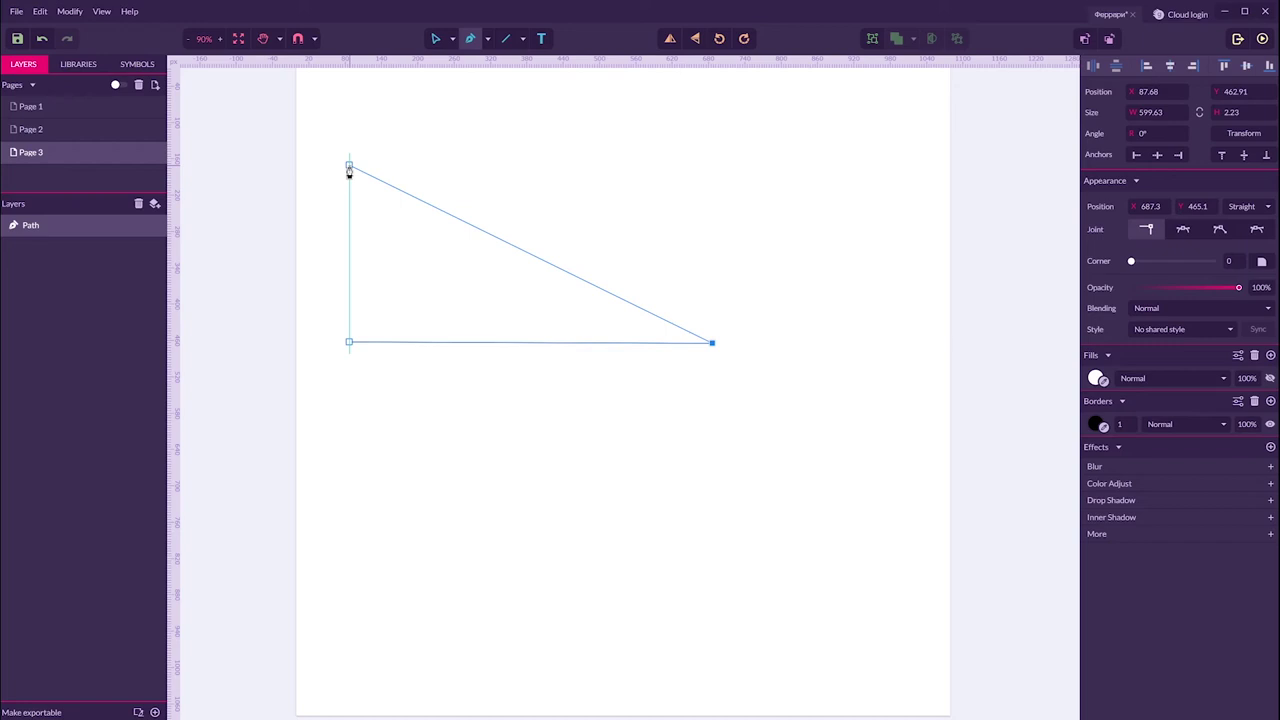
pyautogui.click(349, 167)
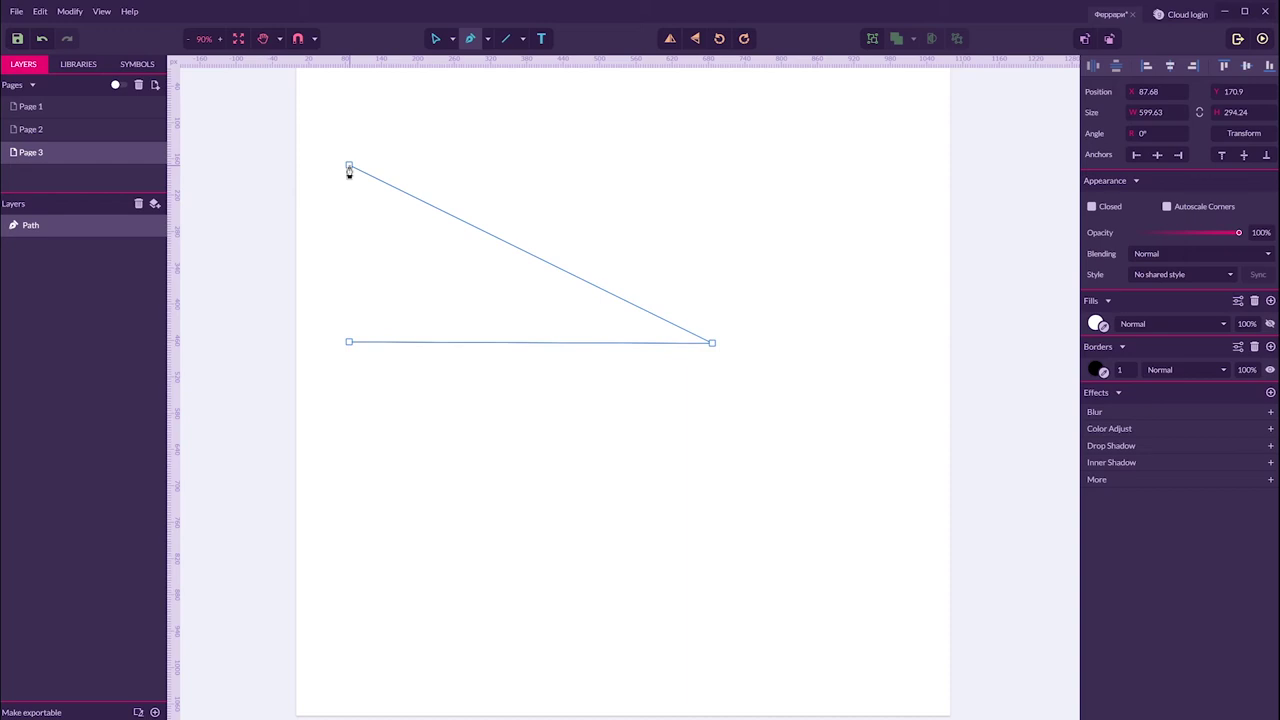
# Delete the node at the path's corner and undo the deletion.
pyautogui.click(712, 344)
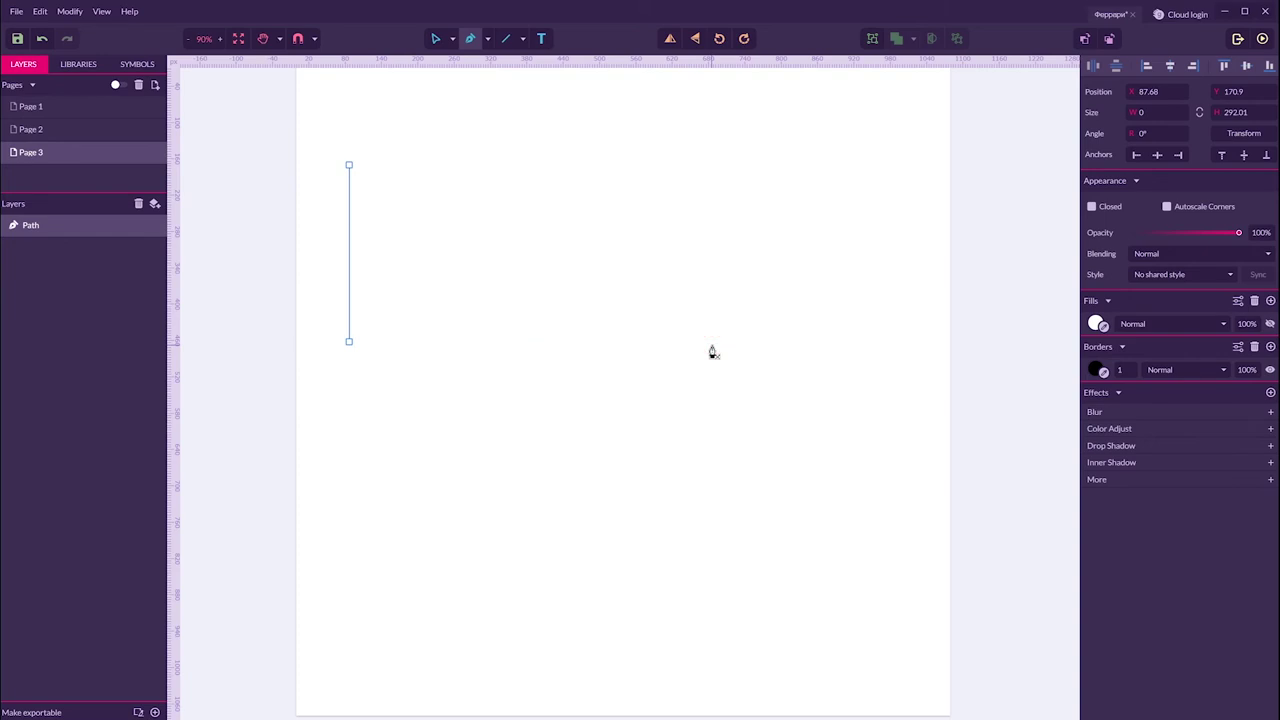
pyautogui.hotkey('ctrl', 'z')
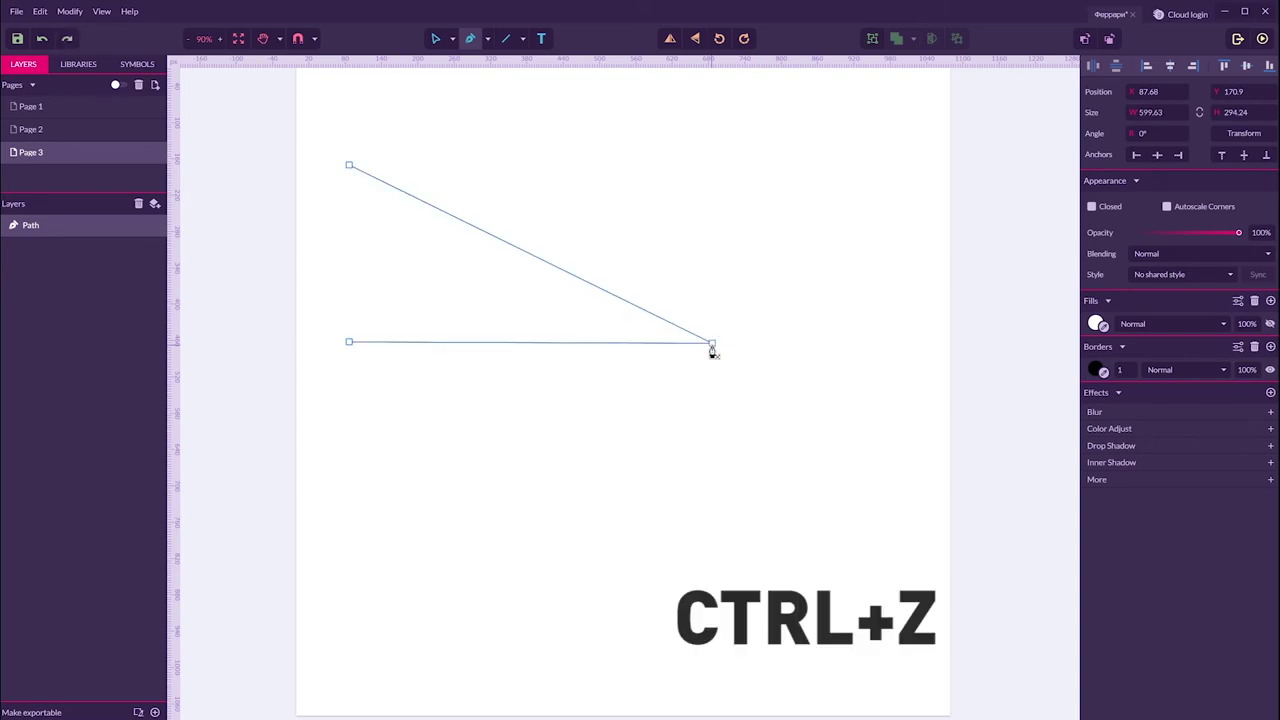
# Select the V-shaped path's corner node with the Subselect tool and set the path's border width to 6.
pyautogui.click(452, 37)
pyautogui.click(495, 58)
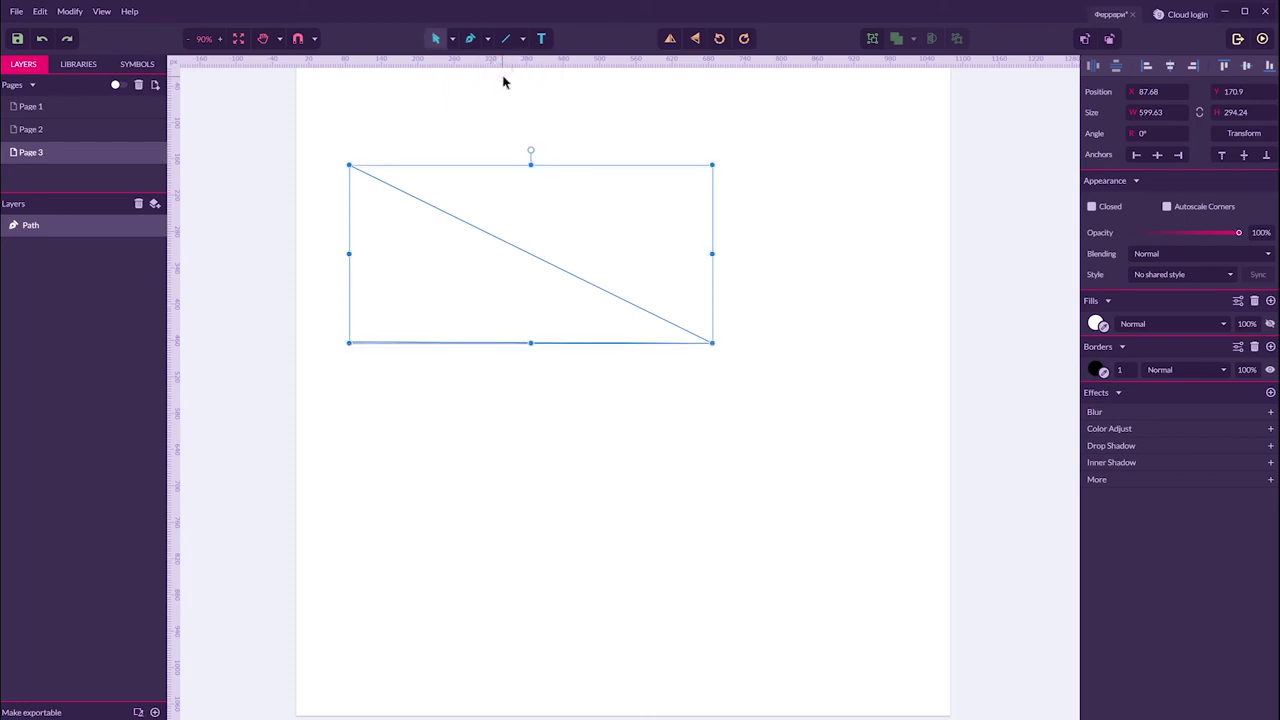
pyautogui.click(454, 40)
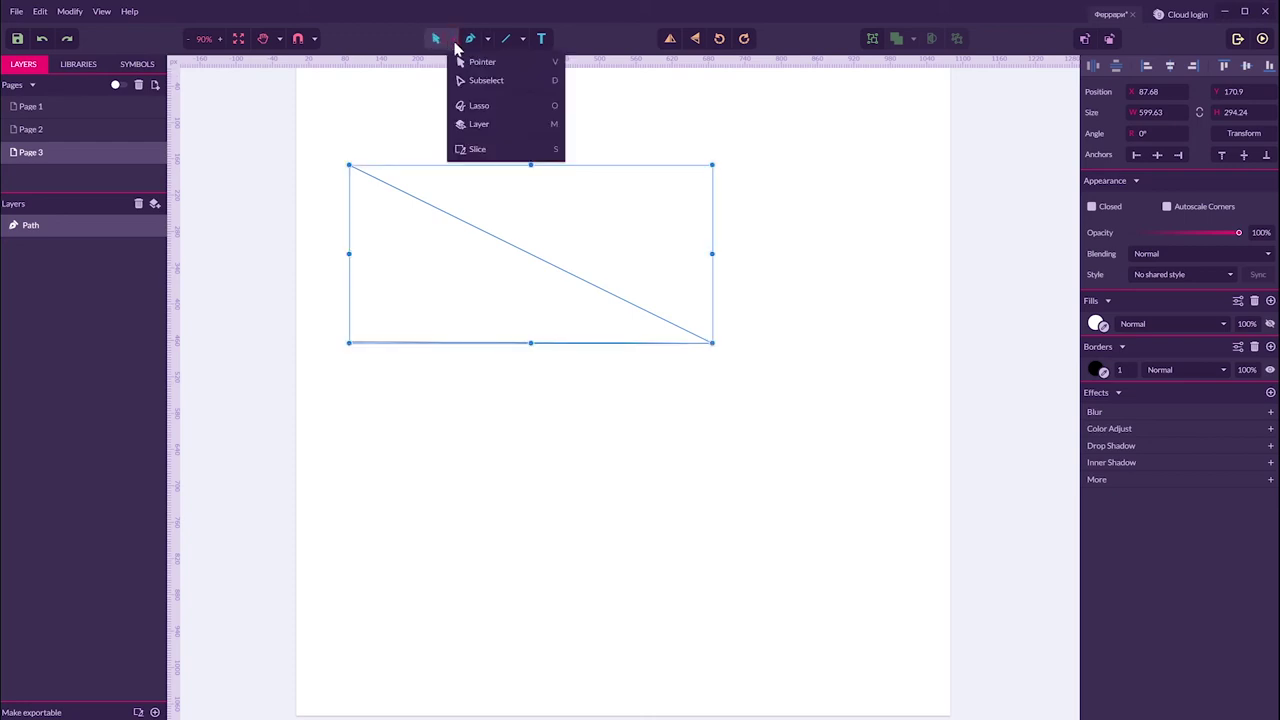
pyautogui.click(487, 81)
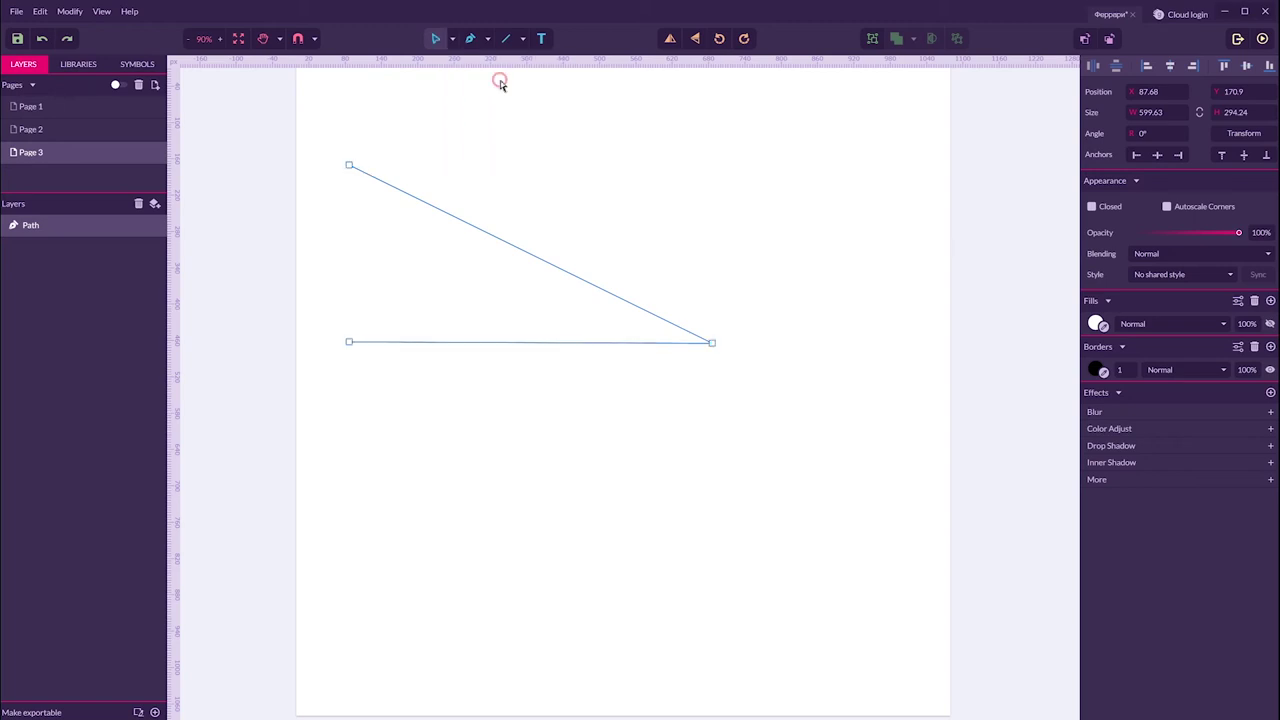
pyautogui.click(711, 343)
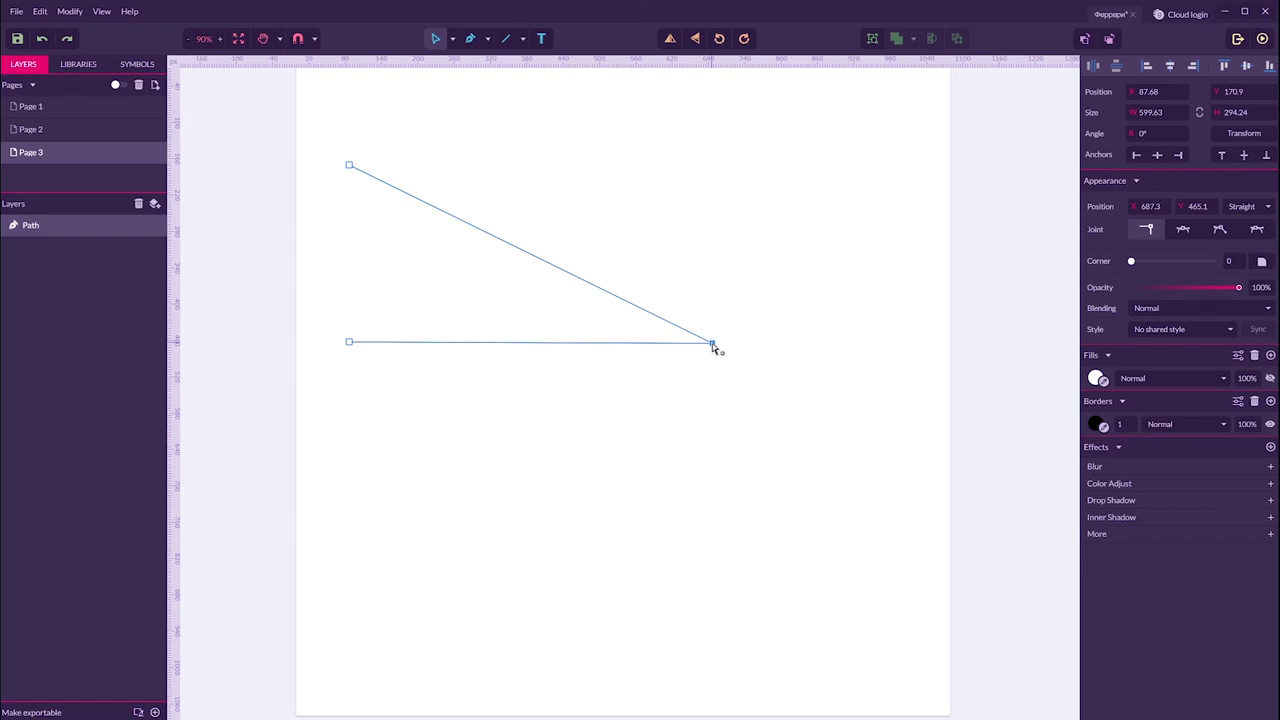
pyautogui.write('6')
pyautogui.press('Return')
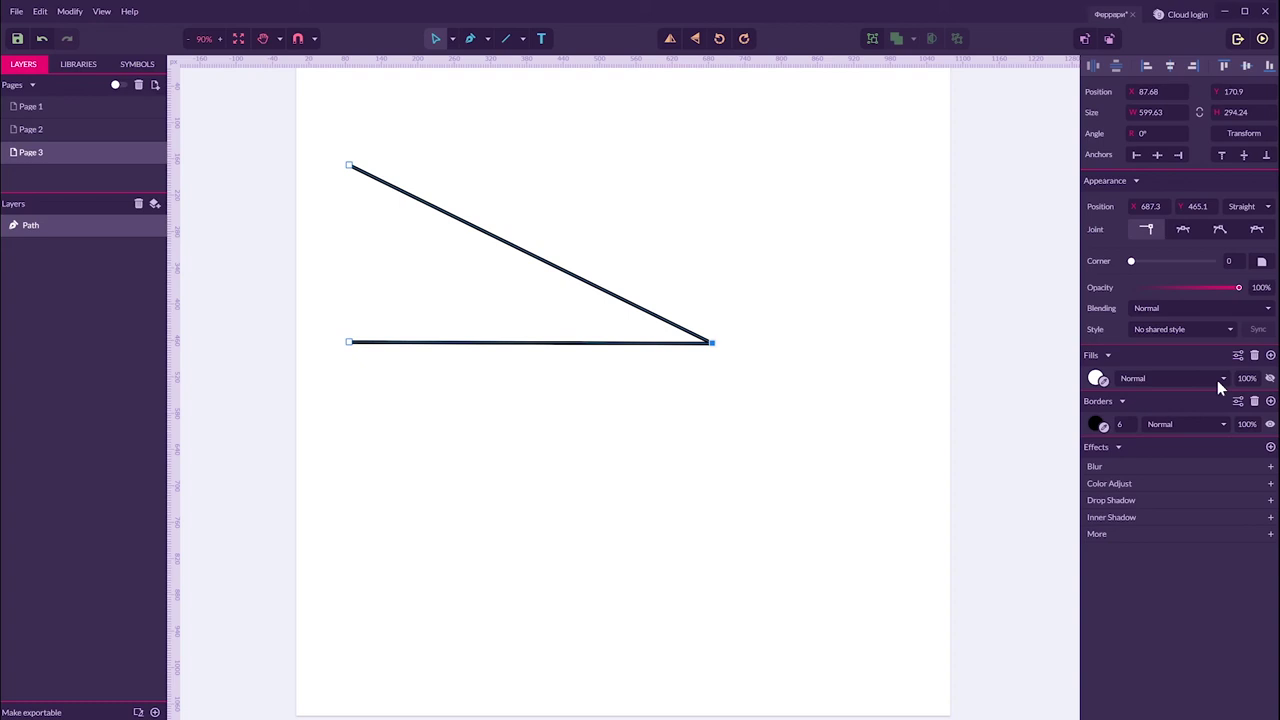
# Set the corner node's joint to Mirror and reshape the curve by moving its upper handle closer to the node.
pyautogui.click(1183, 230)
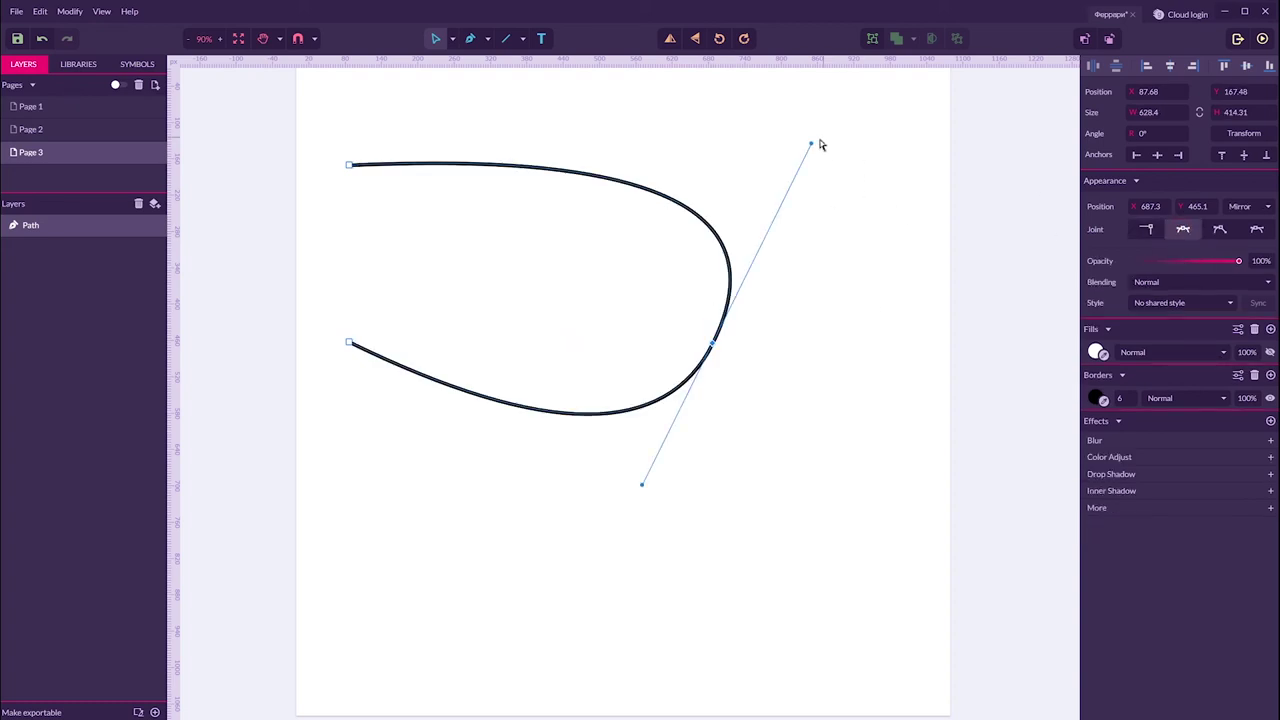
pyautogui.moveTo(812, 147); pyautogui.dragTo(788, 186)
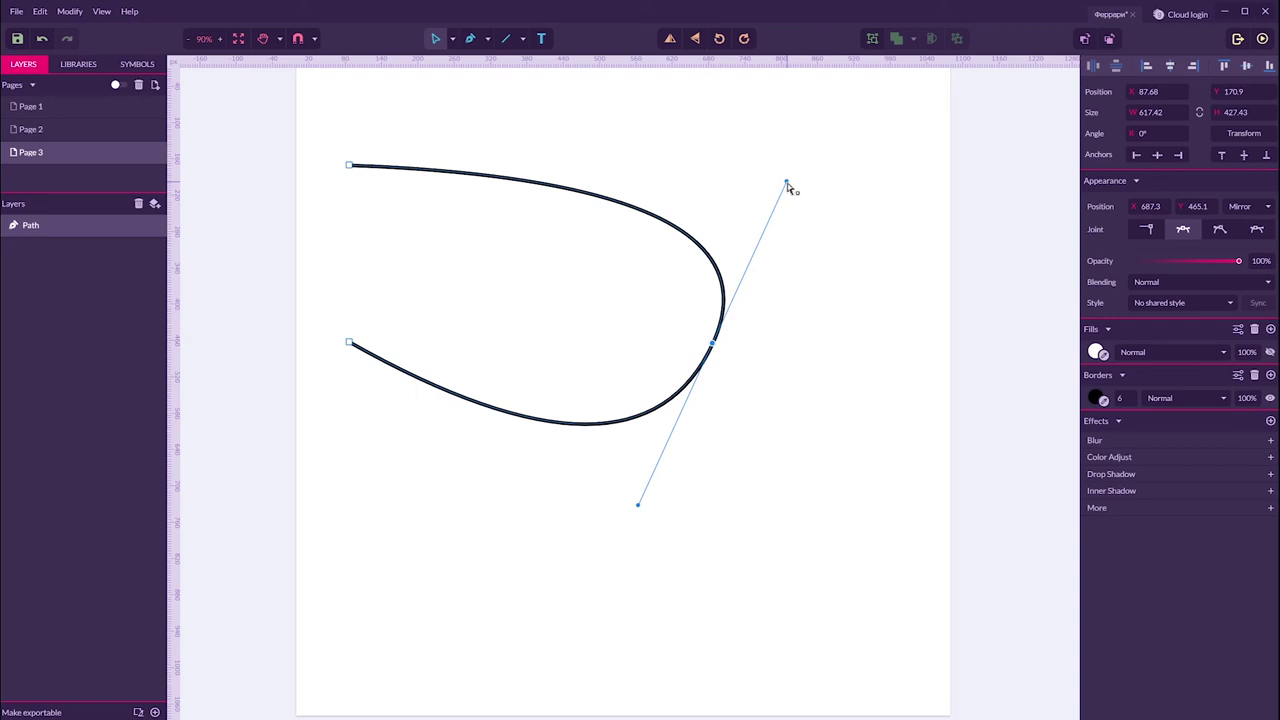
# Set the corner node's joint to Disconnected, swing its lower handle upward on its own, and undo the handle change.
pyautogui.click(1222, 231)
pyautogui.moveTo(637, 504); pyautogui.dragTo(674, 189)
pyautogui.press('Escape')
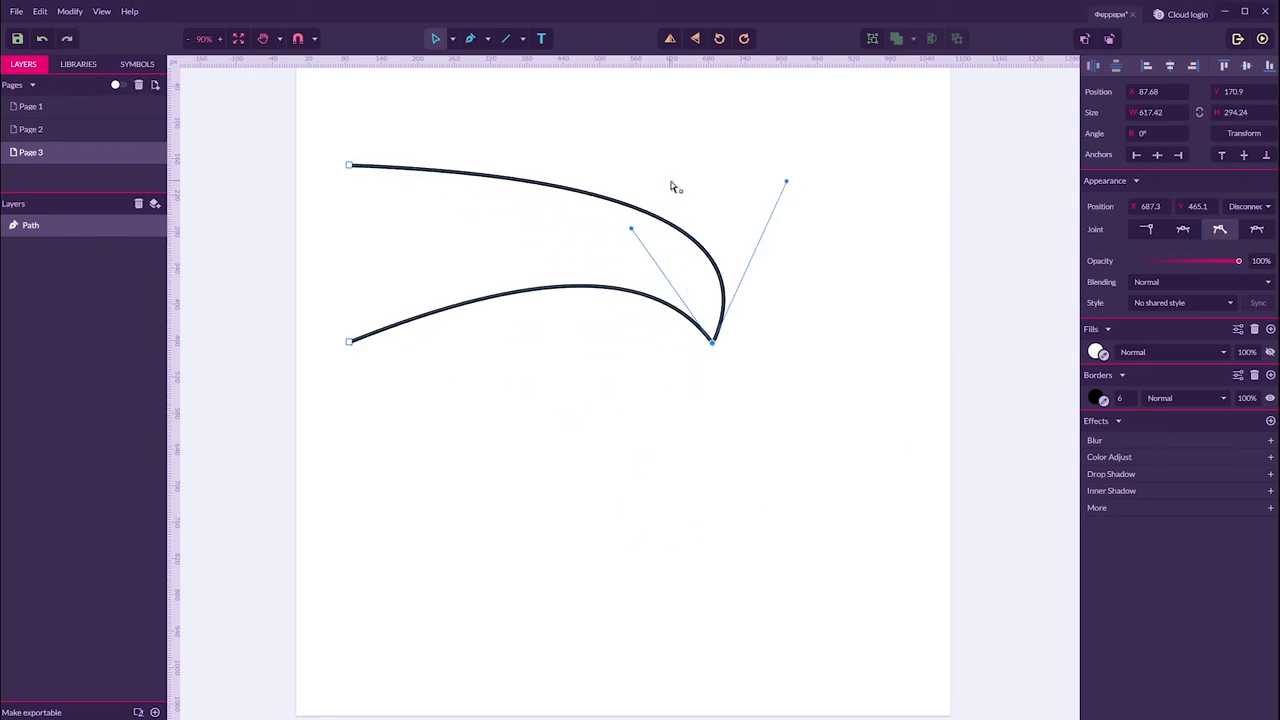
pyautogui.hotkey('ctrl', 'z')
# Try the Symmetric joint on the corner node by shortening its upper handle, and return the joint to Straight.
pyautogui.click(1257, 229)
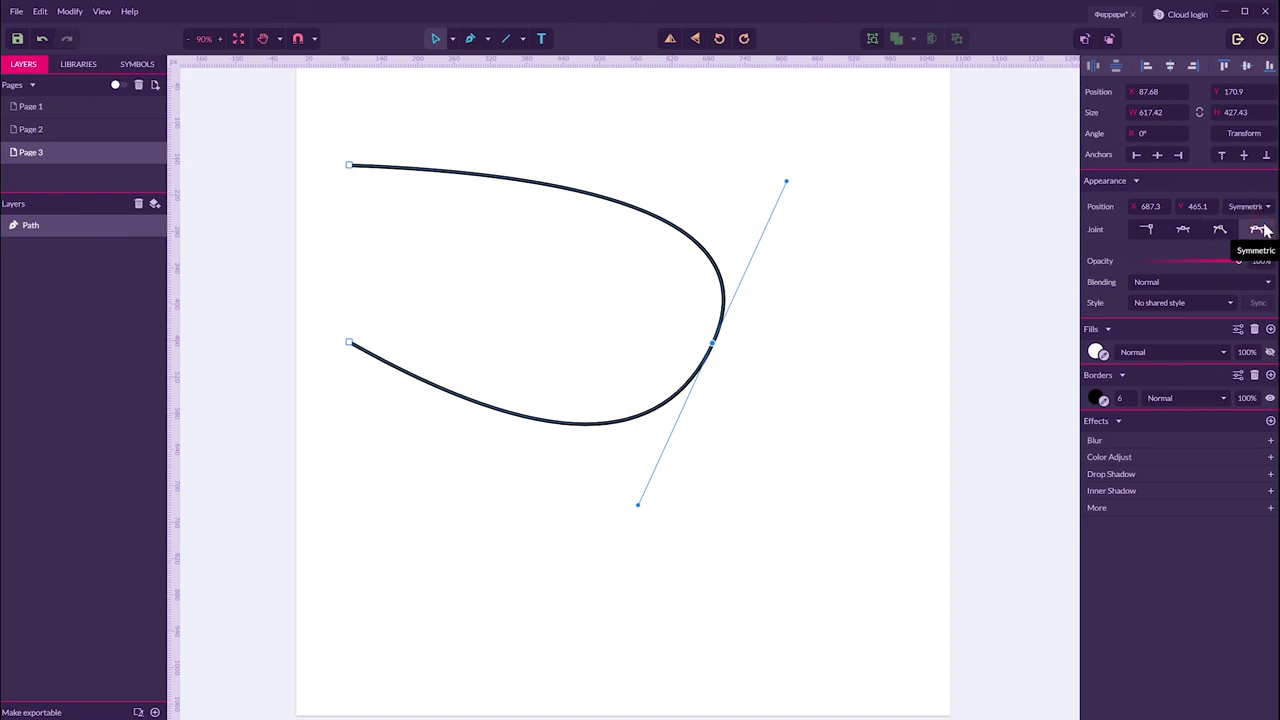
pyautogui.moveTo(787, 184); pyautogui.dragTo(728, 273)
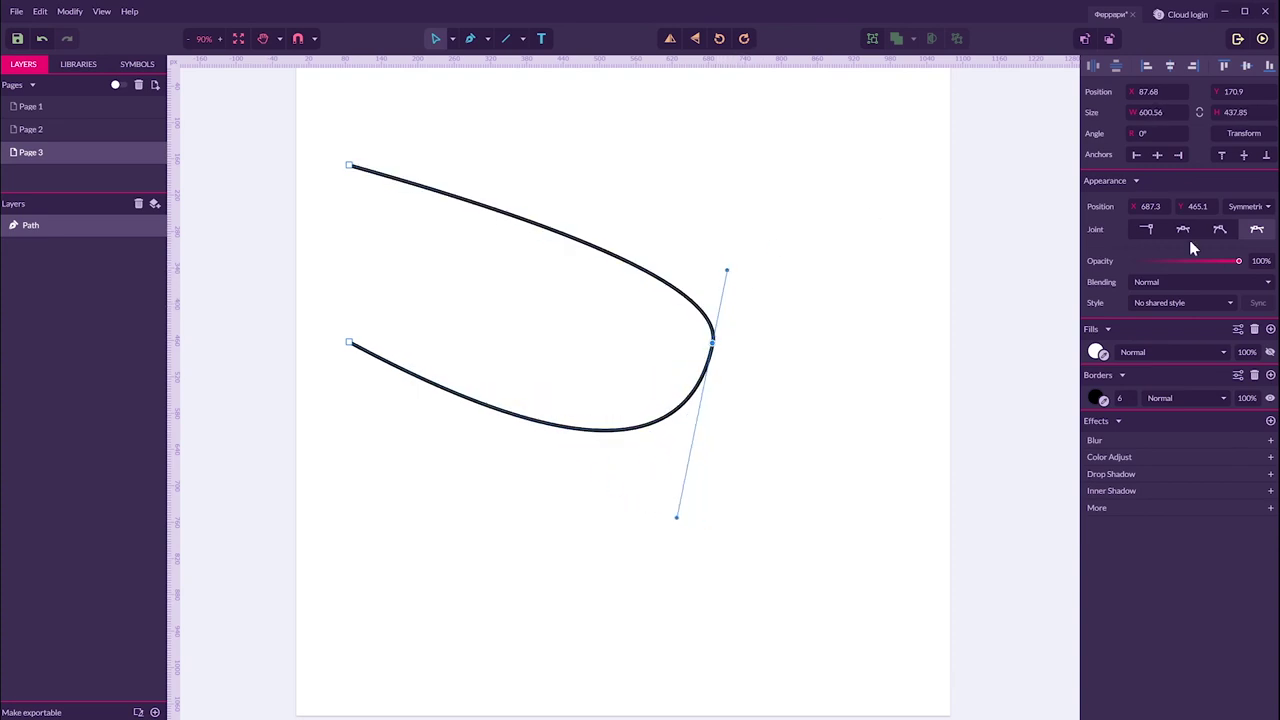
pyautogui.click(1147, 229)
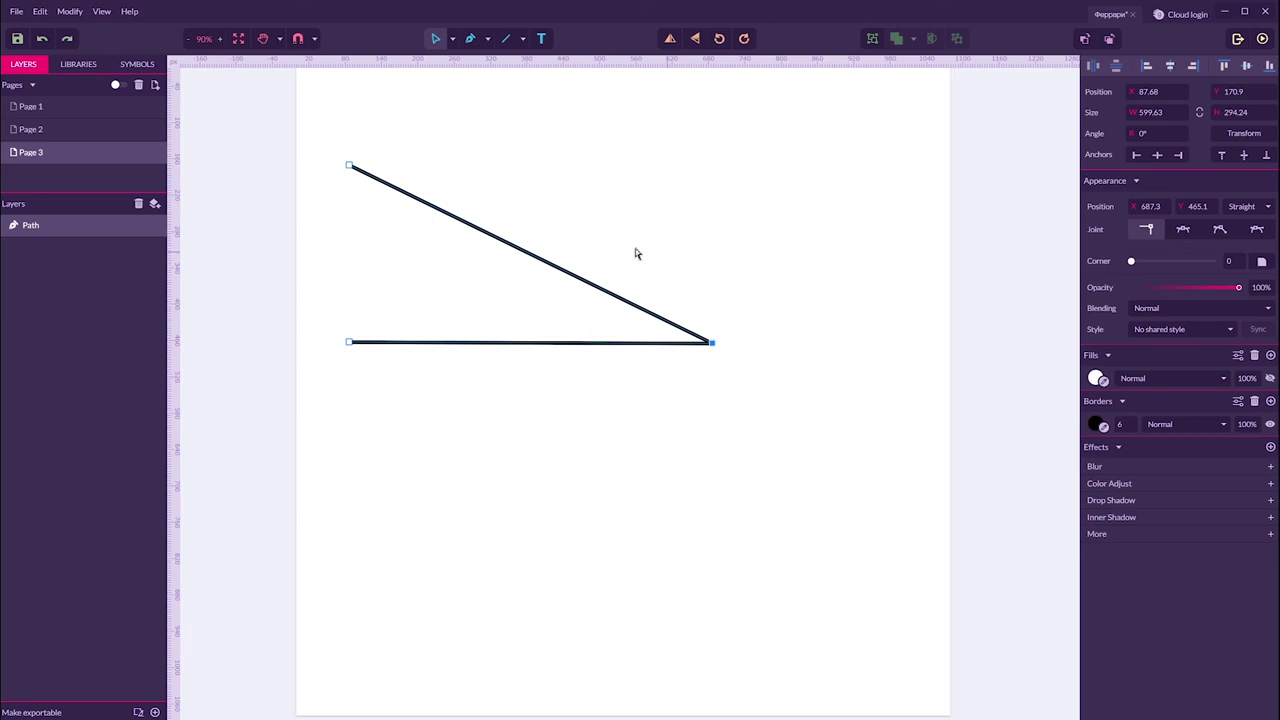
# Delete the V-shaped path from Page 3.
pyautogui.press('Escape')
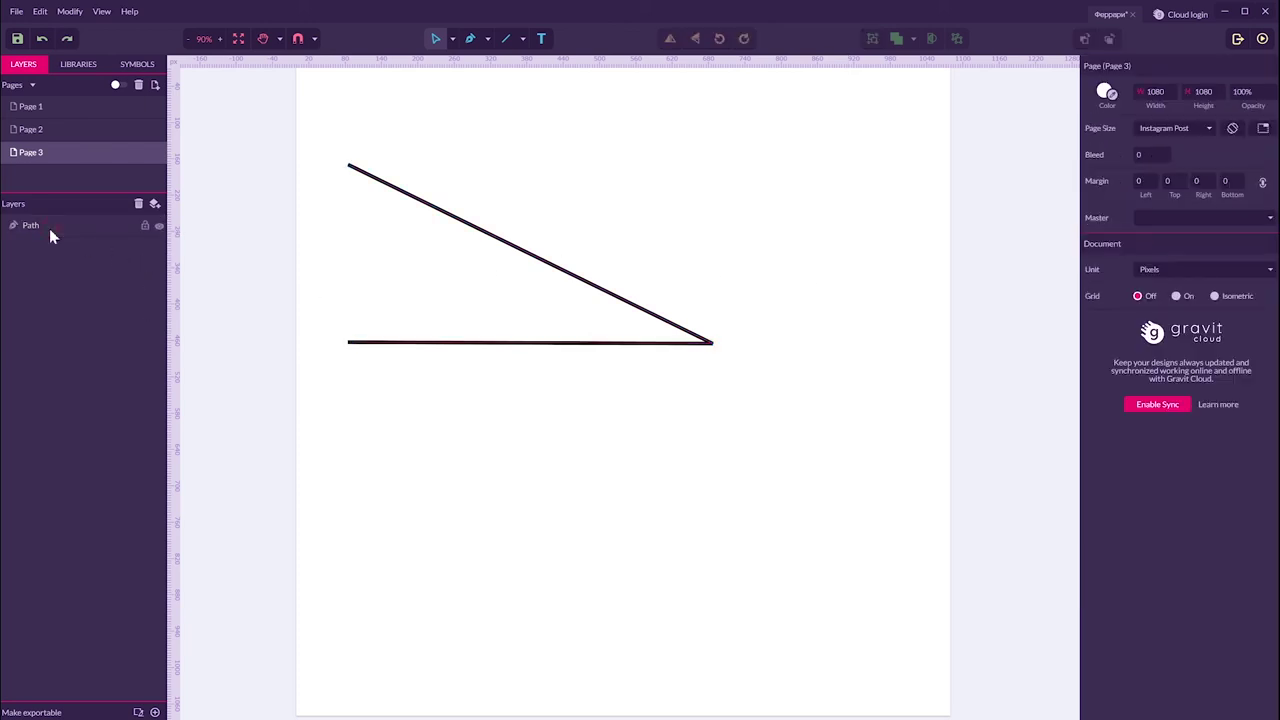
pyautogui.click(37, 221)
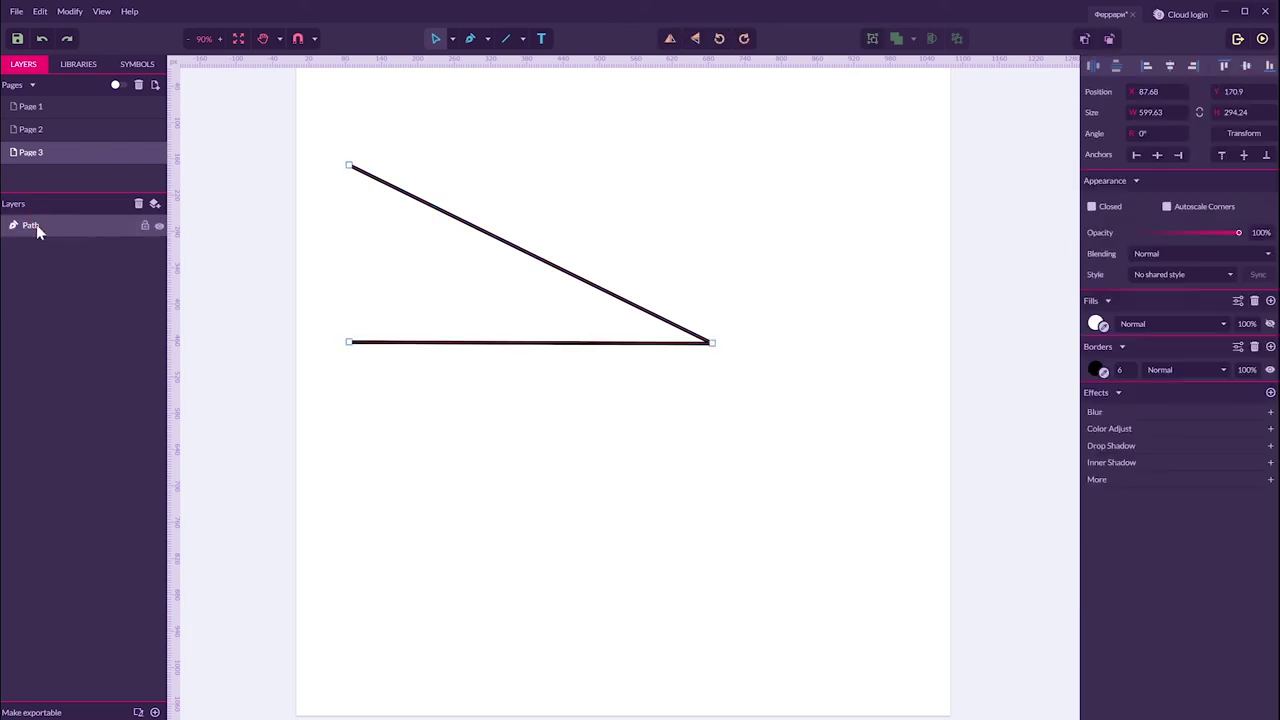
pyautogui.press('Delete')
pyautogui.click(488, 246)
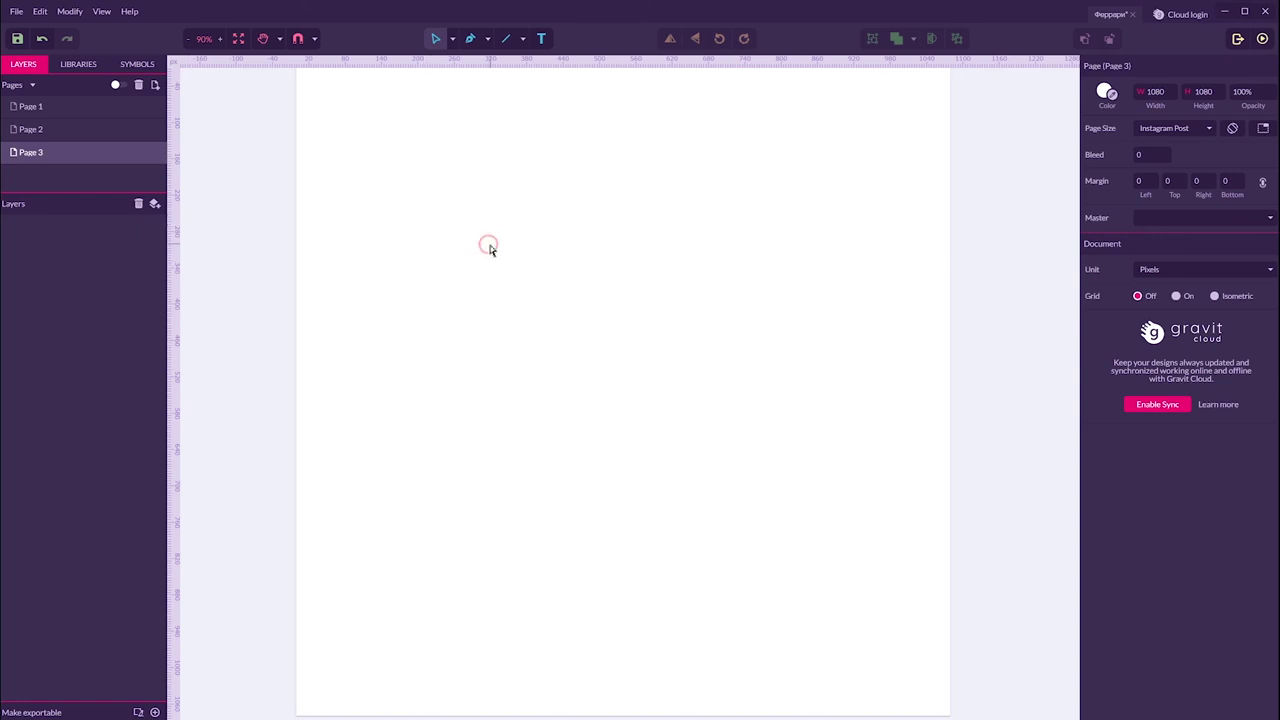
# Draw a closed four-sided shape of straight segments, about 704 by 517 px, with the Pen tool on Page 3.
pyautogui.click(476, 39)
pyautogui.click(418, 216)
pyautogui.click(772, 394)
pyautogui.click(466, 529)
pyautogui.click(346, 384)
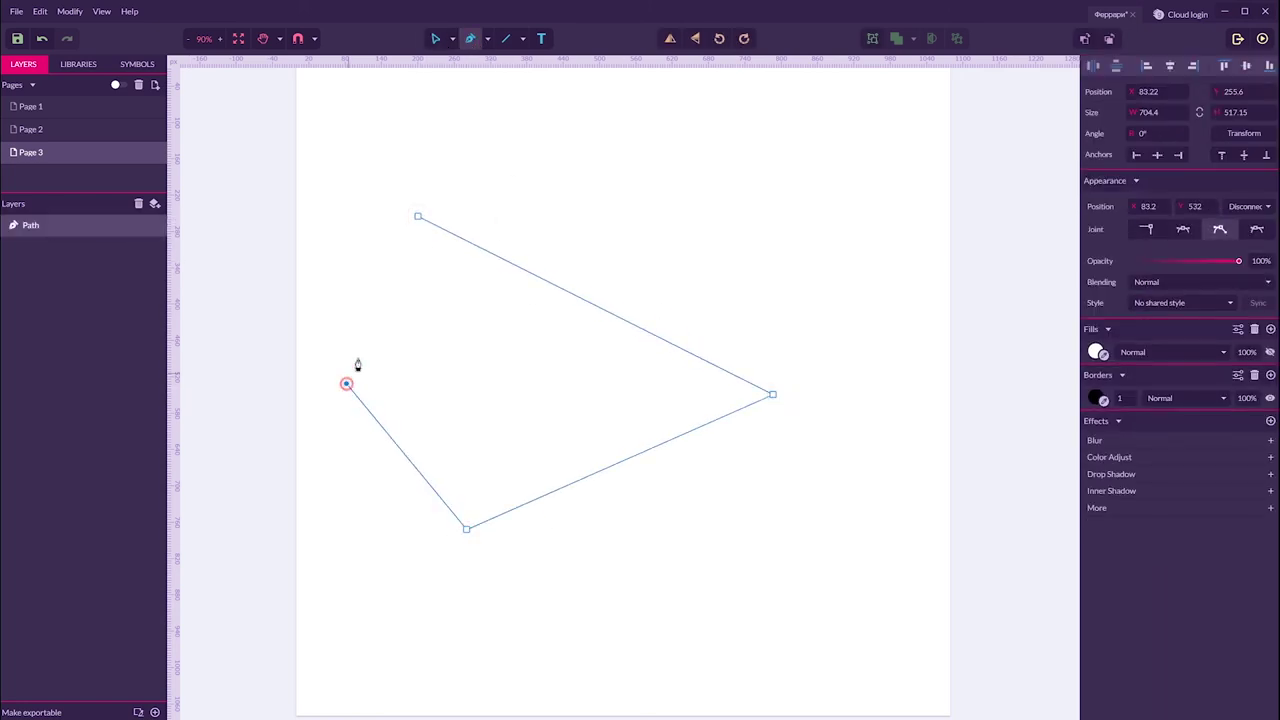
pyautogui.click(418, 217)
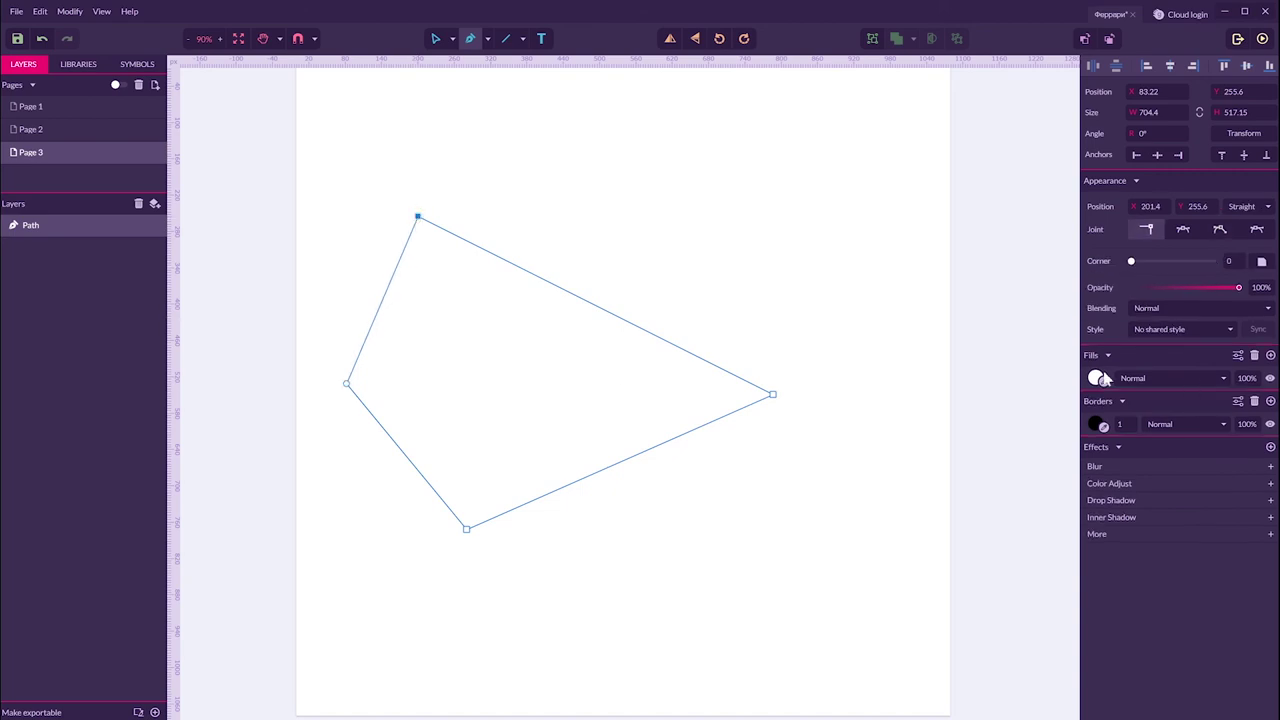
# Fill the four-sided shape with red and hide its border.
pyautogui.click(1100, 378)
pyautogui.click(1211, 423)
pyautogui.click(1270, 425)
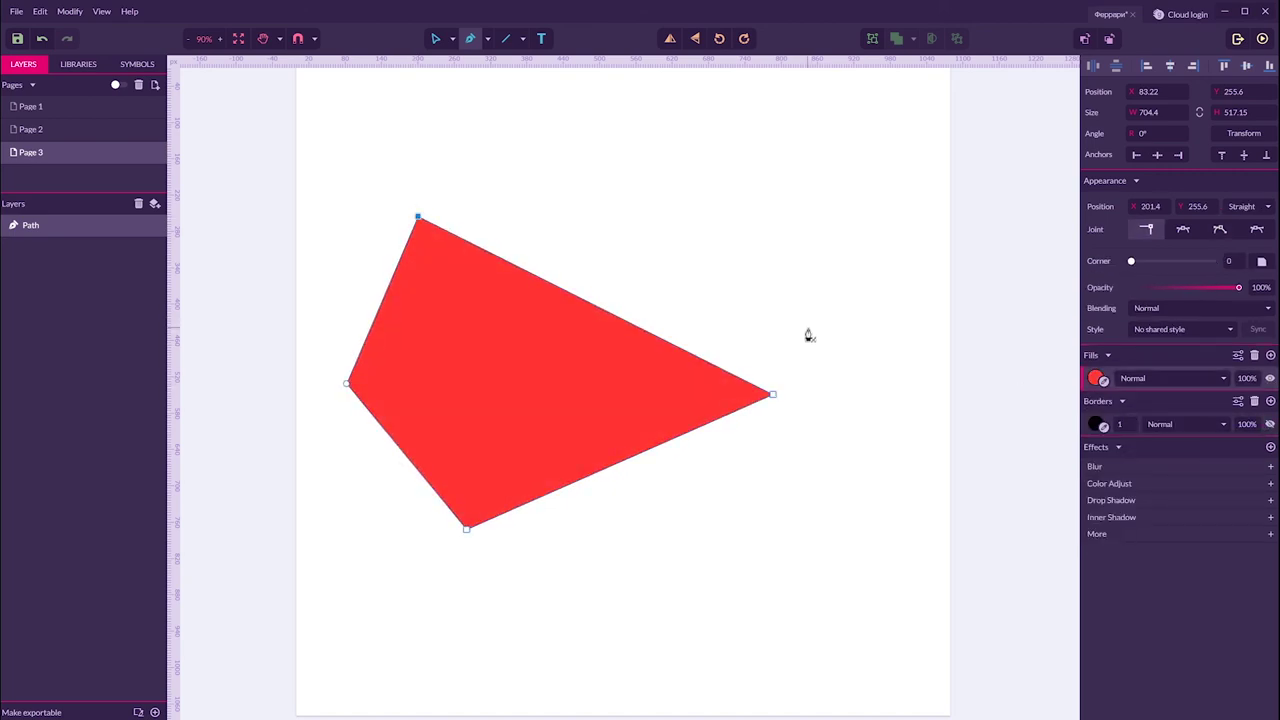
# Curve the red shape's upper edges by pulling handles at its top and right nodes, making it about 778 by 556 px.
pyautogui.press('Escape')
pyautogui.moveTo(553, 103); pyautogui.dragTo(531, 187)
pyautogui.moveTo(772, 394); pyautogui.dragTo(957, 208)
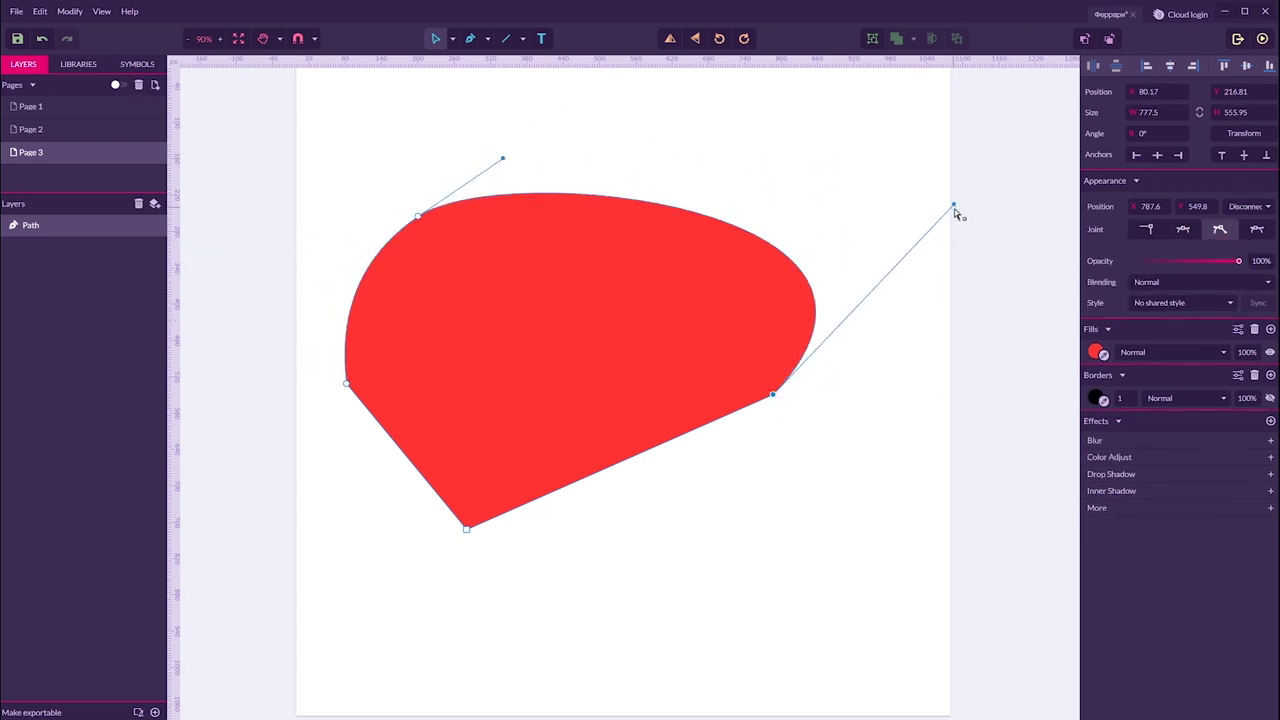
pyautogui.click(855, 455)
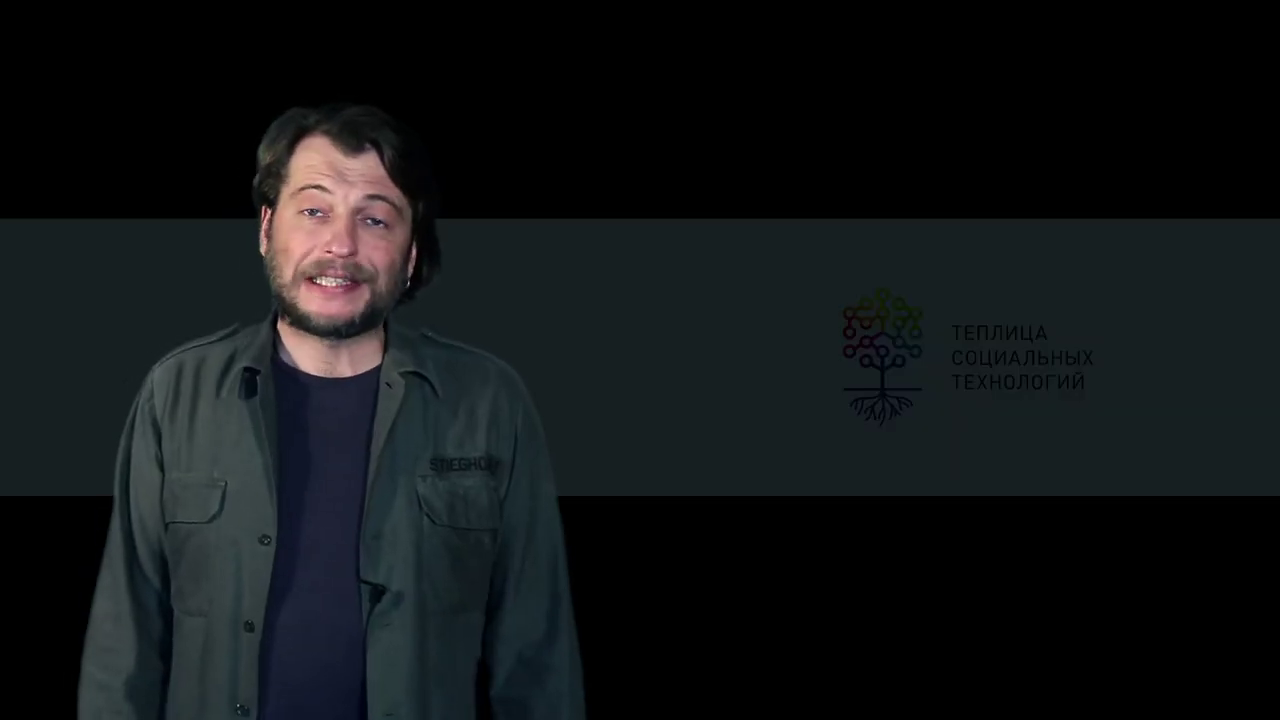